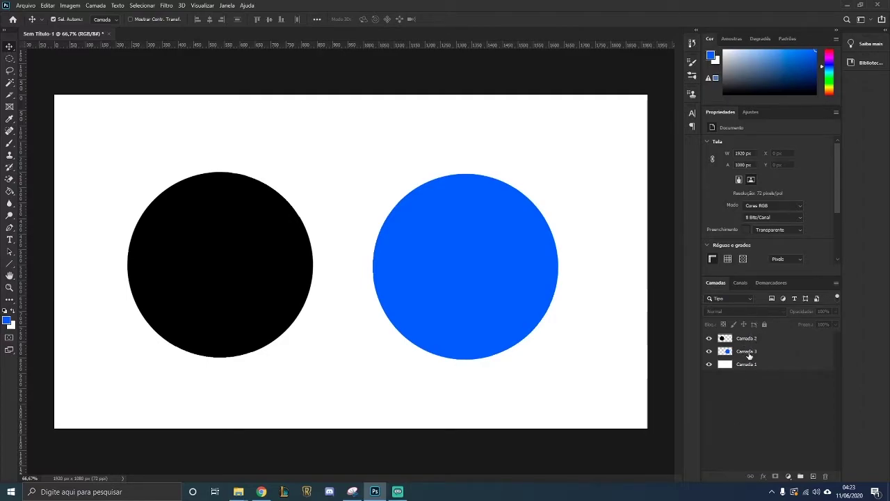
- Bring the blue circle's layer above the black circle's layer and return it beneath, leaving no layer selected
left_click_drag(749, 353, 751, 333)
left_click(749, 384)
mouse_move(748, 352)
left_mouse_down()
mouse_move(763, 332)
mouse_move(752, 355)
mouse_move(763, 363)
mouse_move(757, 337)
left_mouse_up()
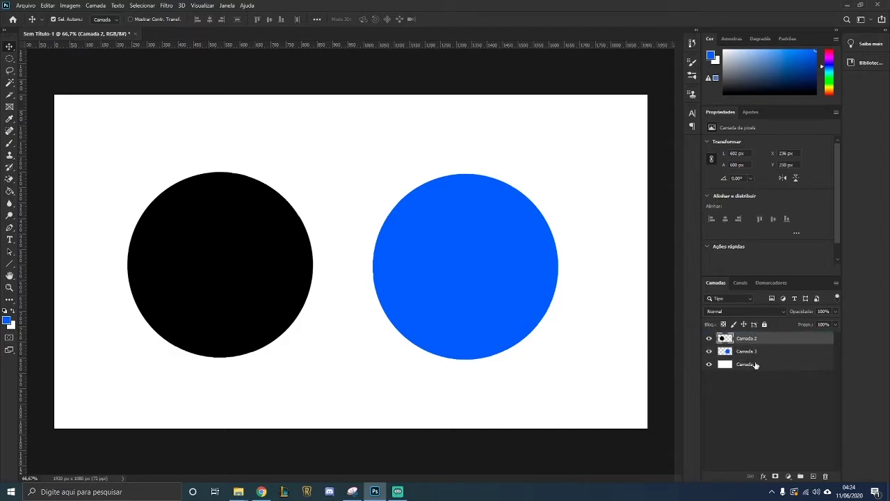
left_click(752, 387)
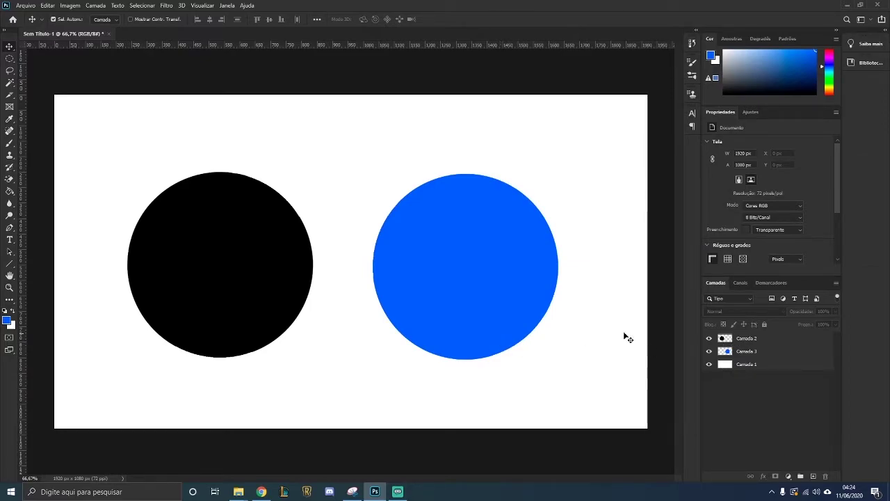
- Move the blue circle on Camada 3 so it partly overlaps behind the black circle, at about X 483 px, Y 248 px
left_click(753, 353)
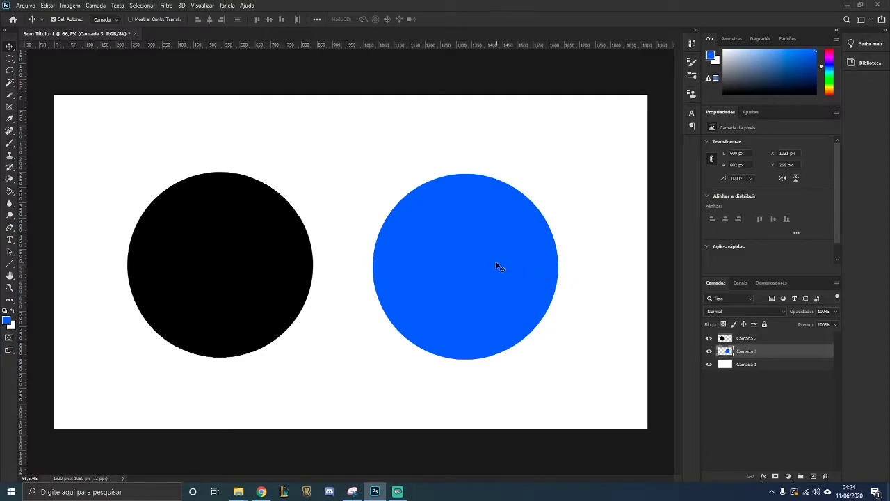
left_click_drag(496, 264, 532, 258)
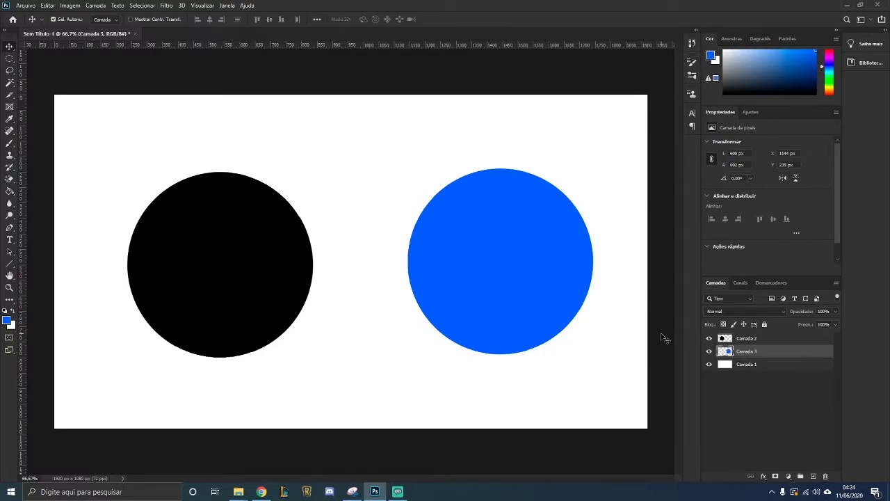
left_click_drag(538, 313, 340, 313)
left_click(354, 423)
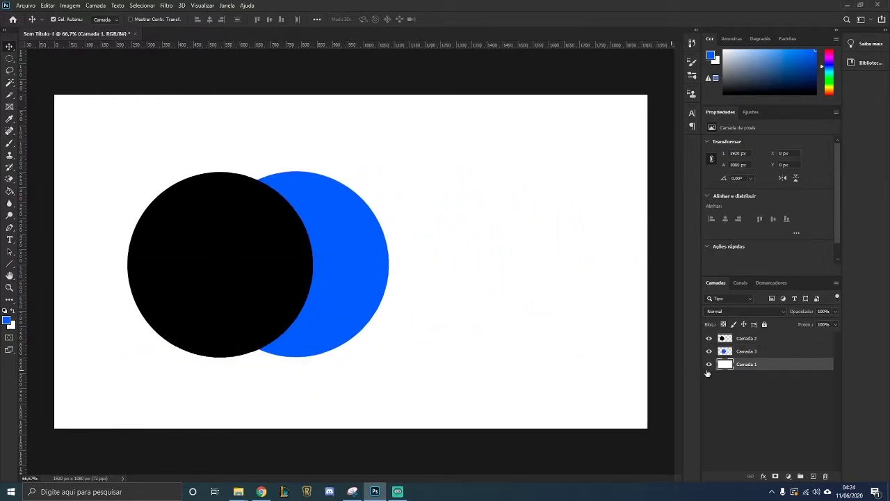
- Move the white Camada 1 layer to the top of the layer stack and return it to the bottom
mouse_move(747, 352)
left_mouse_down()
mouse_move(765, 337)
mouse_move(748, 361)
left_mouse_up()
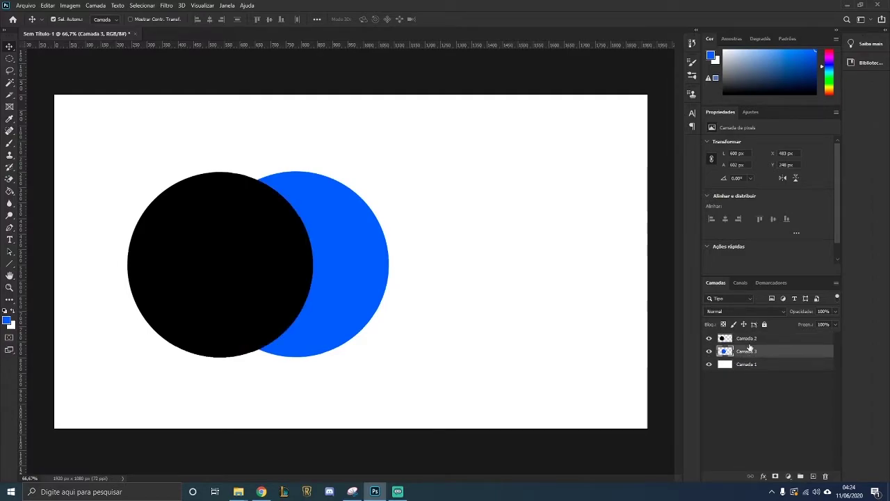
left_click_drag(751, 352, 755, 340)
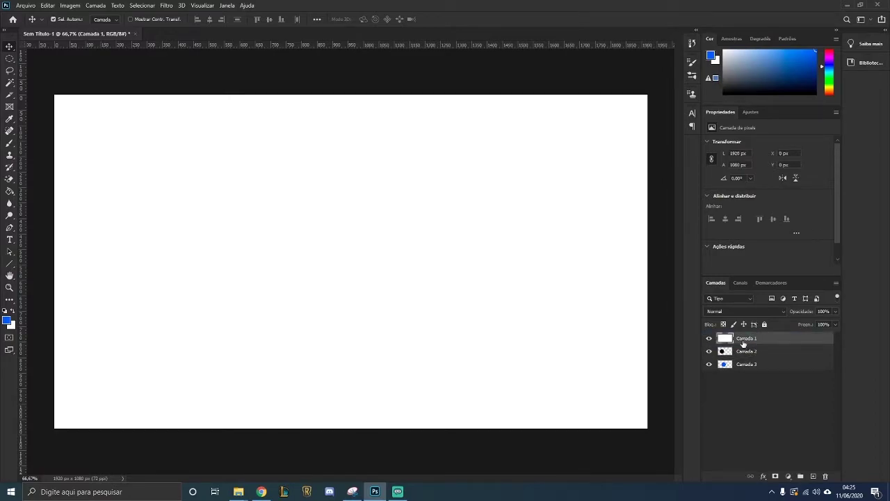
left_click_drag(740, 343, 744, 373)
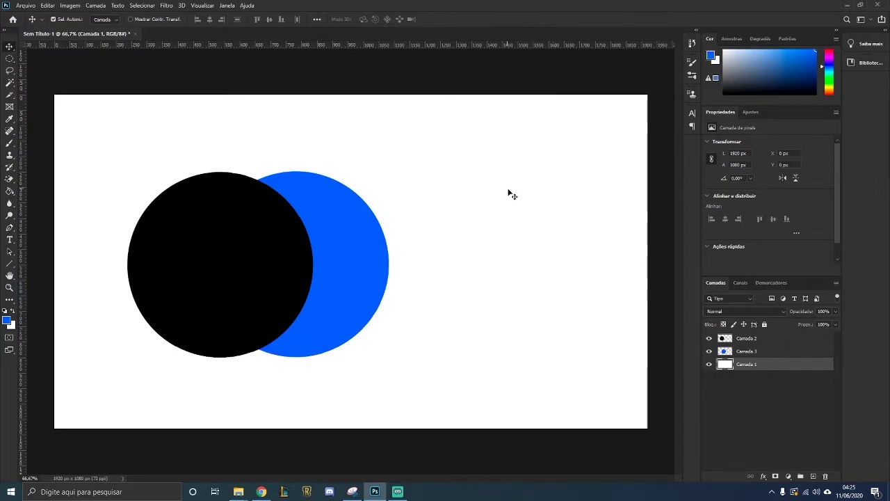
- Hide and show the white background, blue circle and black circle layers one at a time
left_click(709, 364)
left_click(709, 364)
left_click(709, 352)
left_click(708, 351)
left_click(708, 339)
left_click(709, 339)
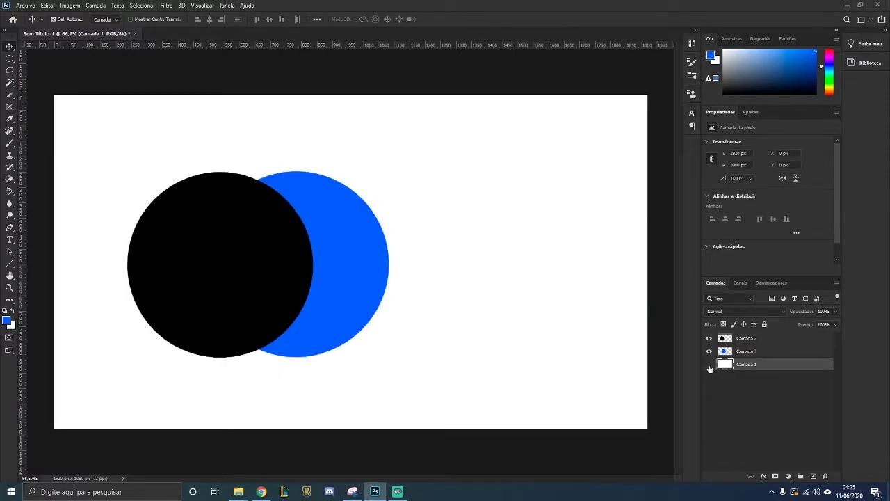
left_click(708, 364)
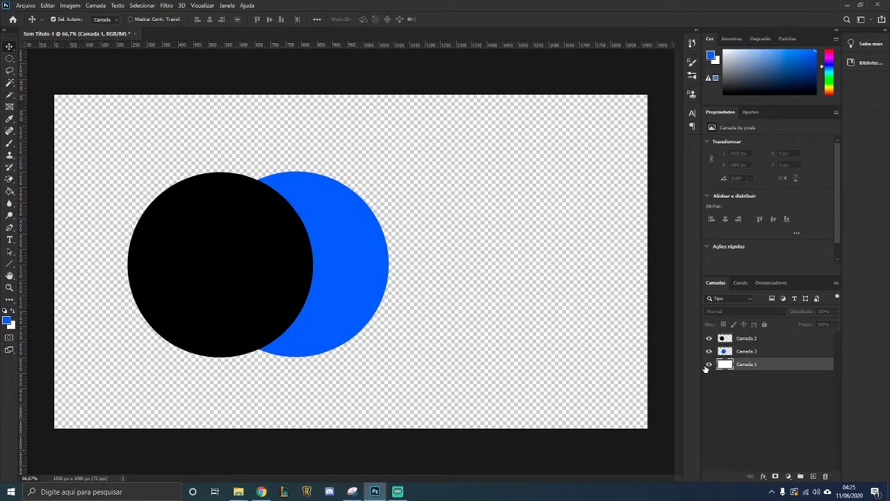
left_click(708, 365)
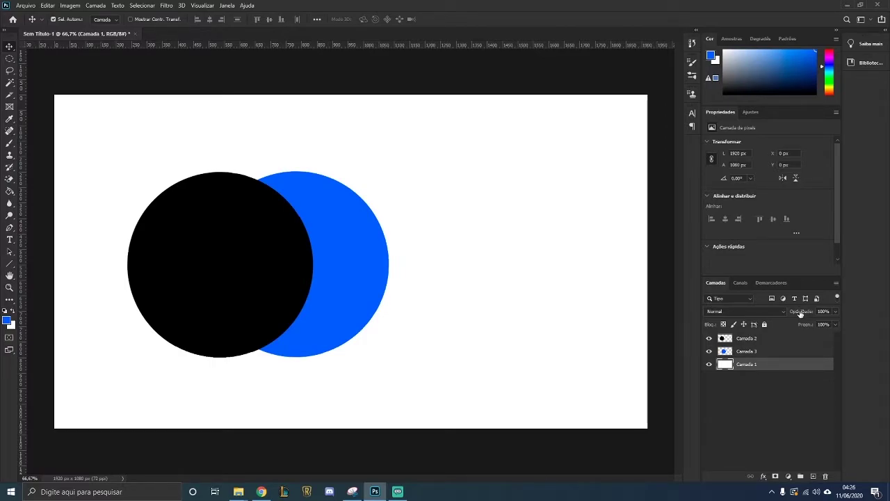
- Lower the opacity of the black circle's layer, Camada 2, and restore it to 100%
left_click(776, 338)
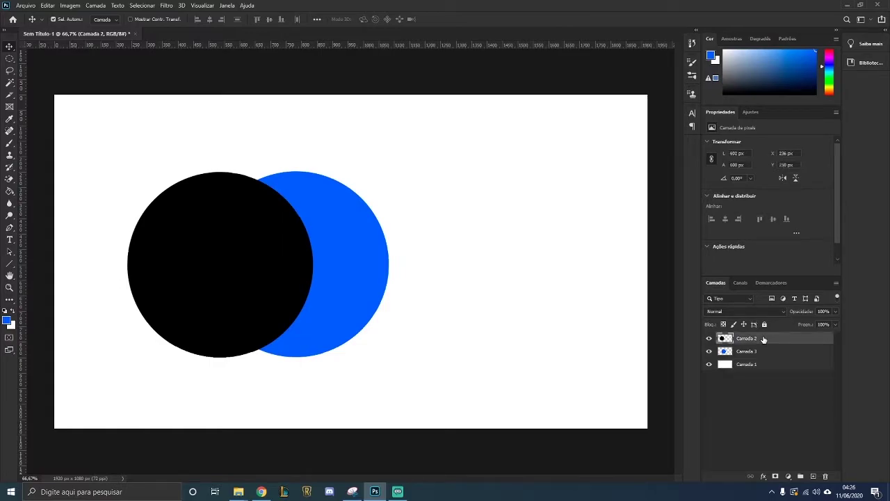
left_click_drag(803, 312, 779, 315)
left_click_drag(774, 315, 738, 319)
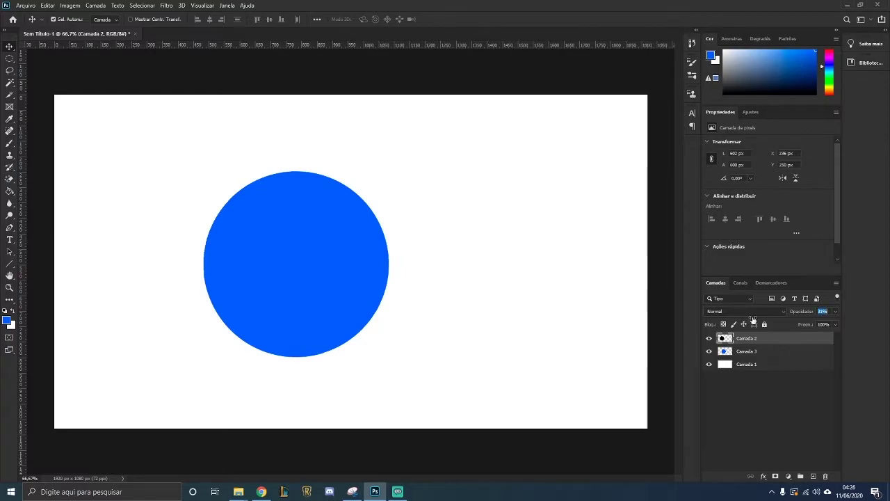
type("100")
key("Return")
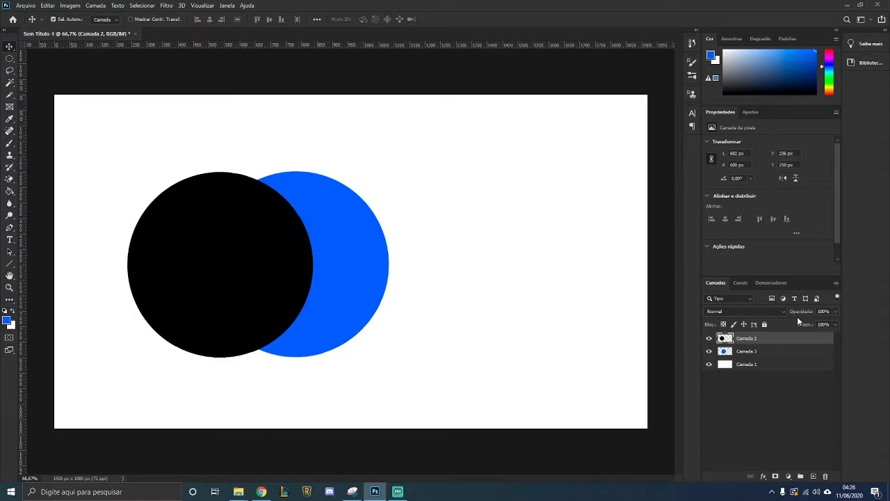
- Set the opacity of the black circle's layer to 35%
left_click_drag(796, 317, 731, 320)
left_click(821, 310)
type("35")
key("Return")
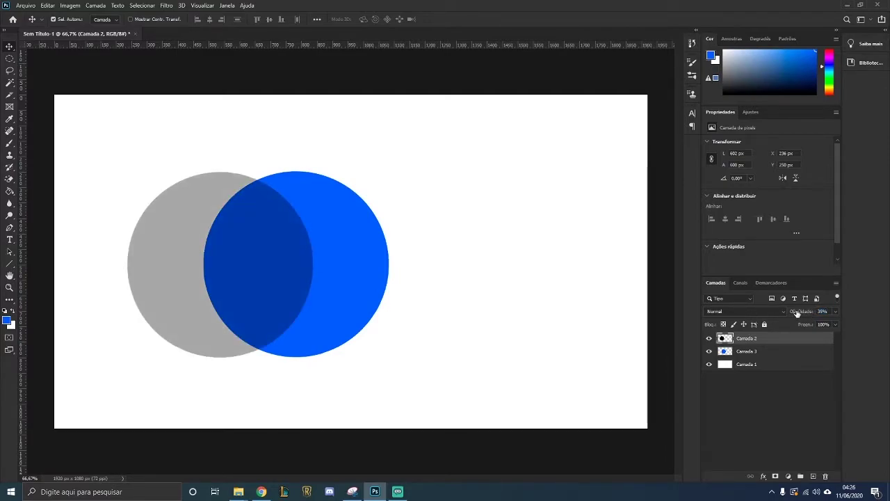
- Place Camada 3 above Camada 2 and move the blue circle clear of the other circle, to about X 945 px, Y 239 px
left_click_drag(746, 352, 728, 336)
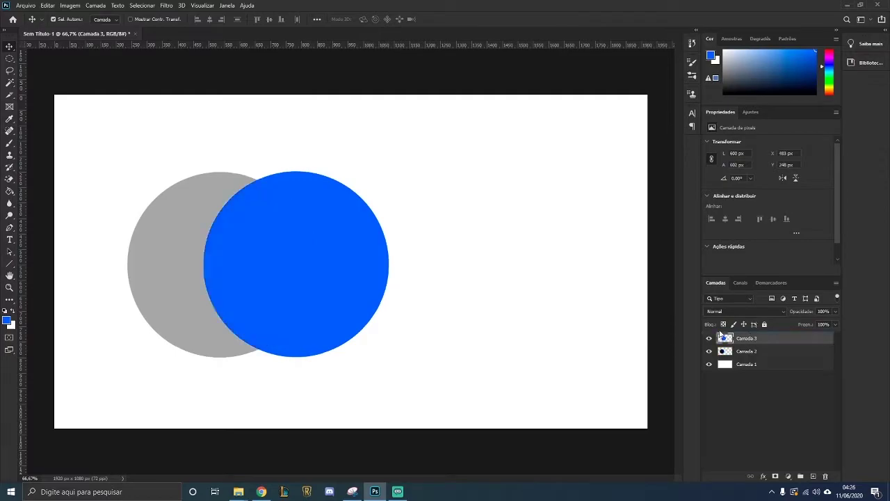
left_click_drag(285, 230, 319, 240)
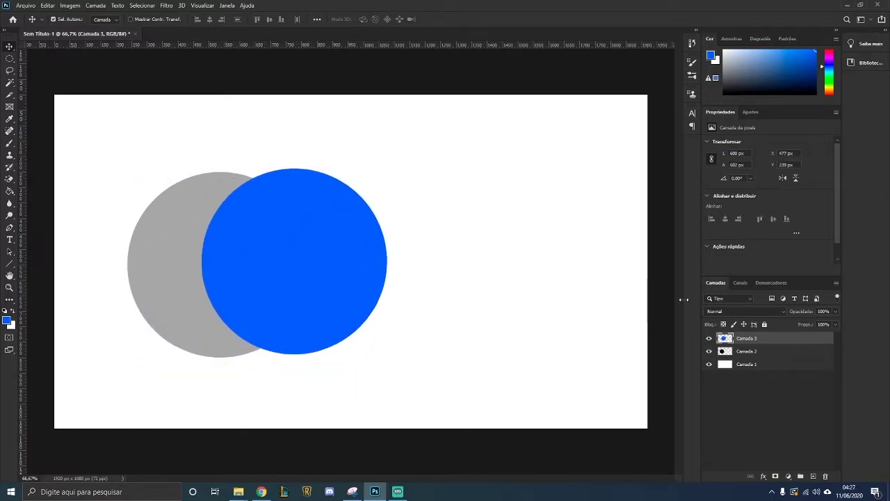
left_click_drag(316, 284, 459, 285)
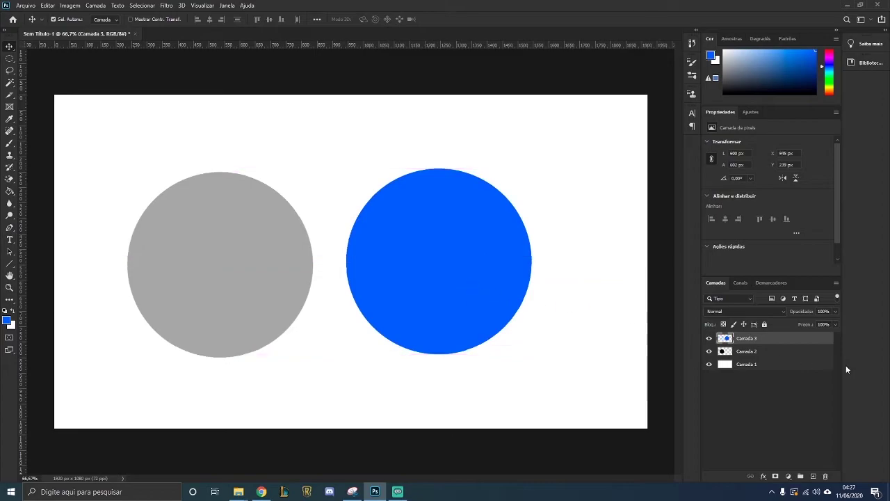
- Set the opacity of Camada 2 to 100%
left_click(749, 351)
left_click(823, 311)
type("100")
key("Return")
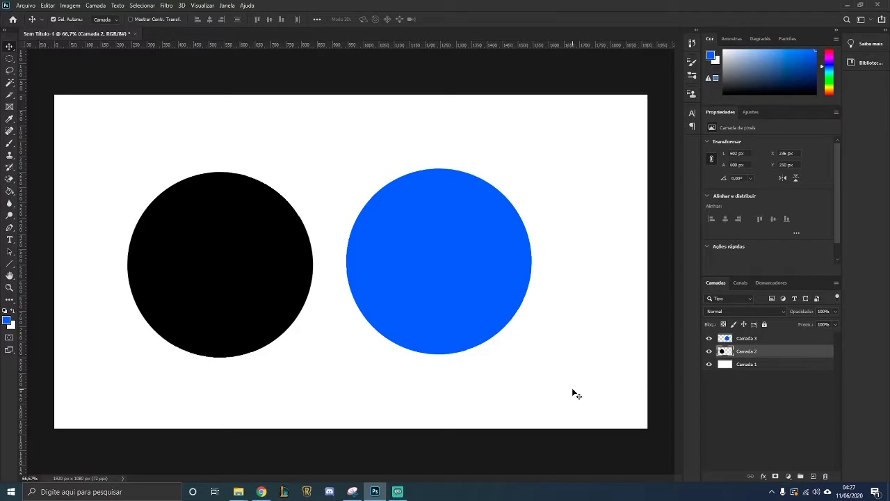
- Duplicate the blue circle's layer, Camada 3, under the name "bolinha azul" in the same document
left_click(746, 339)
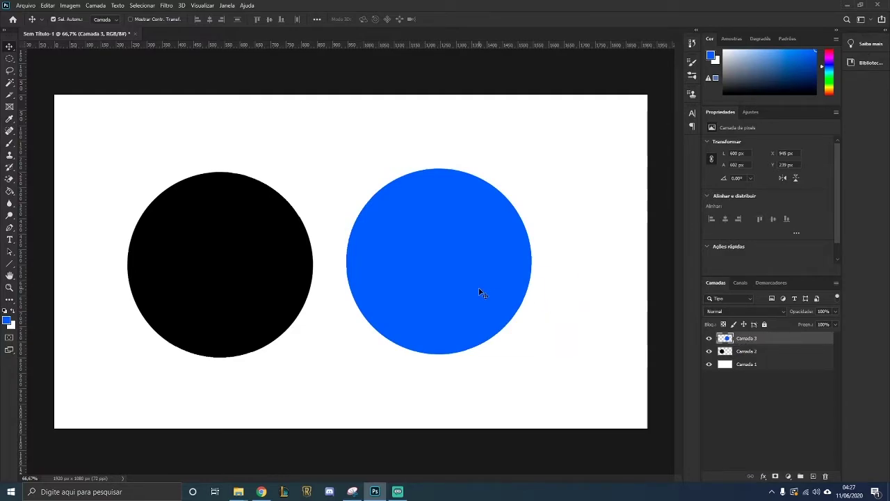
right_click(748, 339)
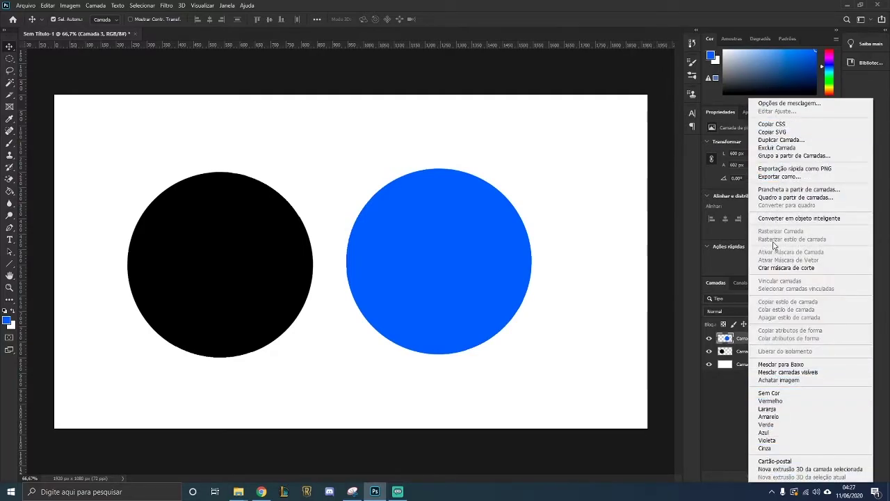
left_click(783, 143)
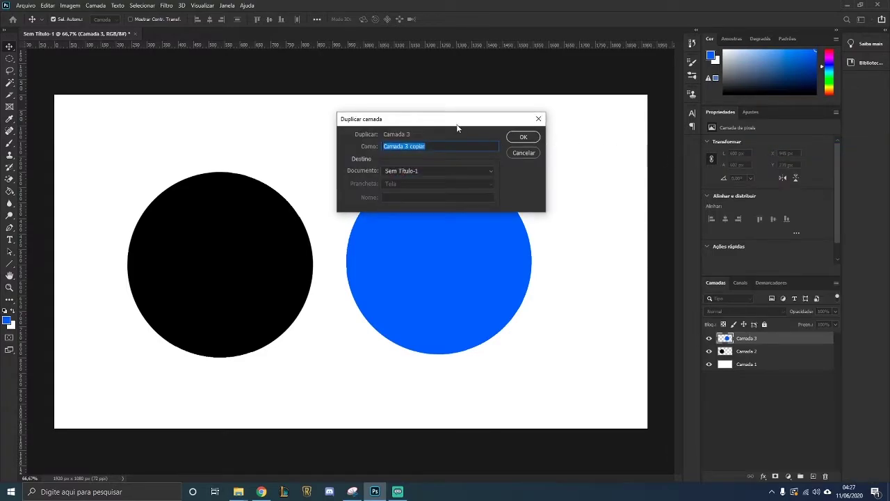
left_click_drag(446, 122, 374, 128)
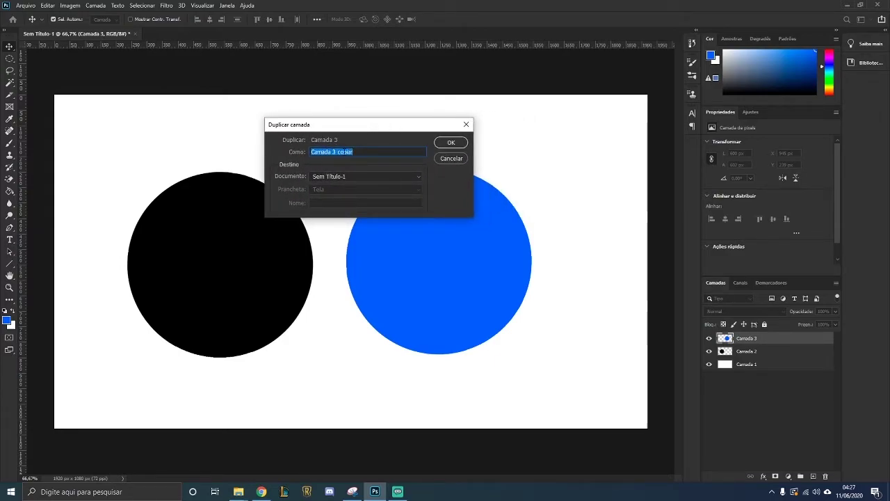
type("bolinha azul")
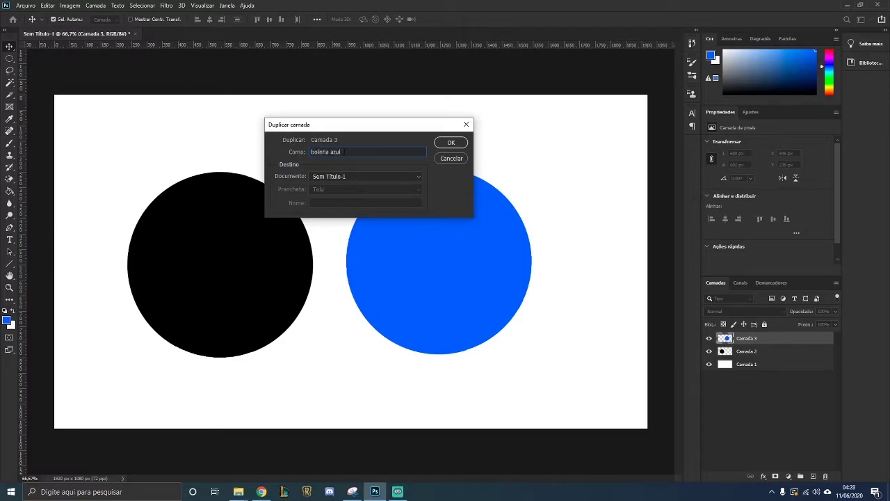
key("Return")
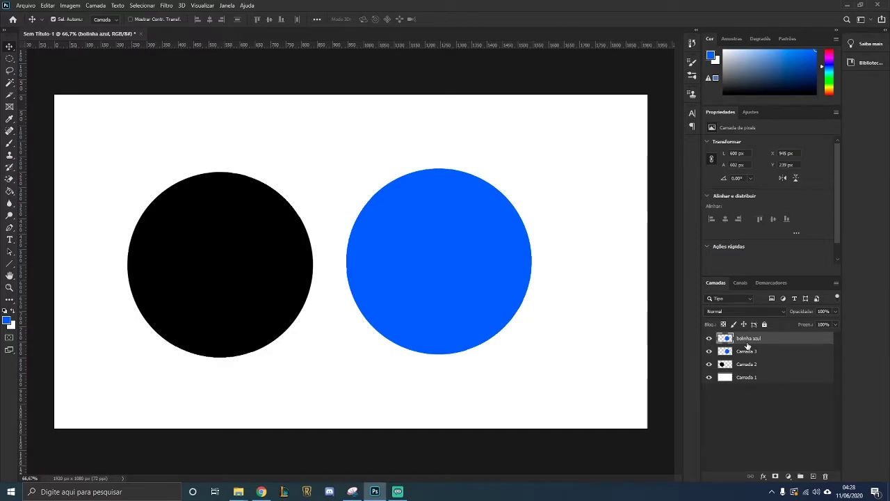
- Delete the duplicated "bolinha azul" layer
key("Delete")
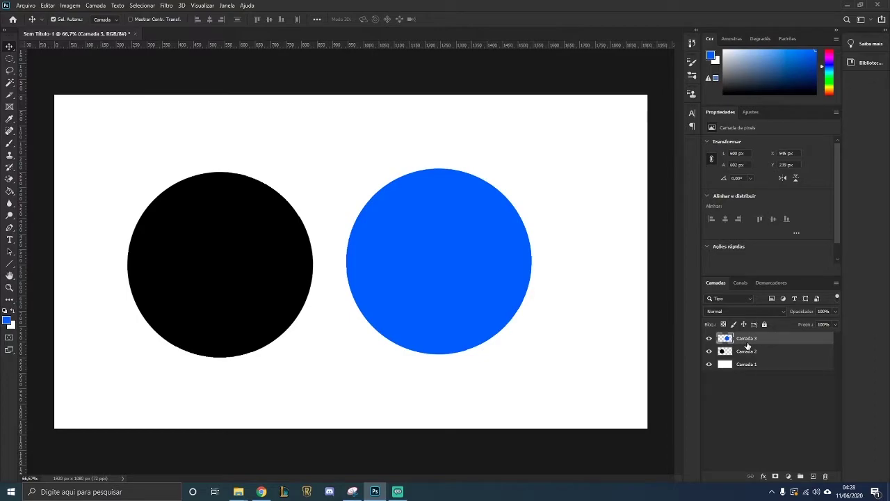
right_click(747, 346)
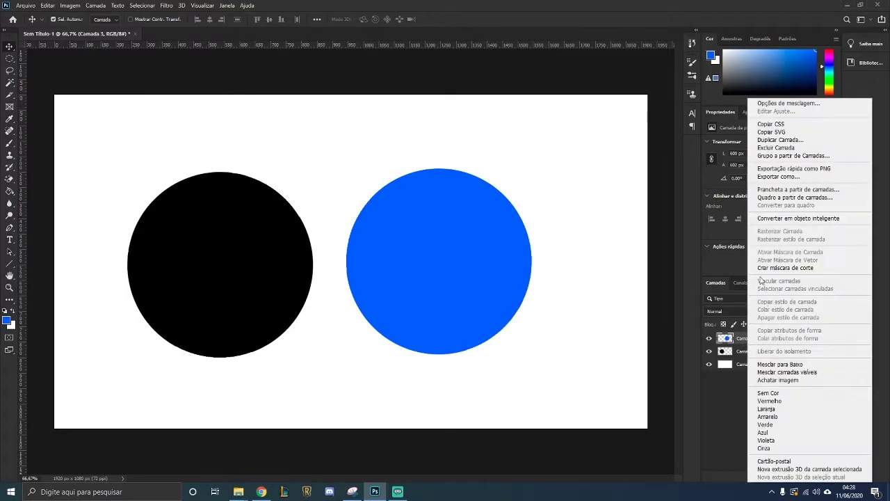
left_click(724, 406)
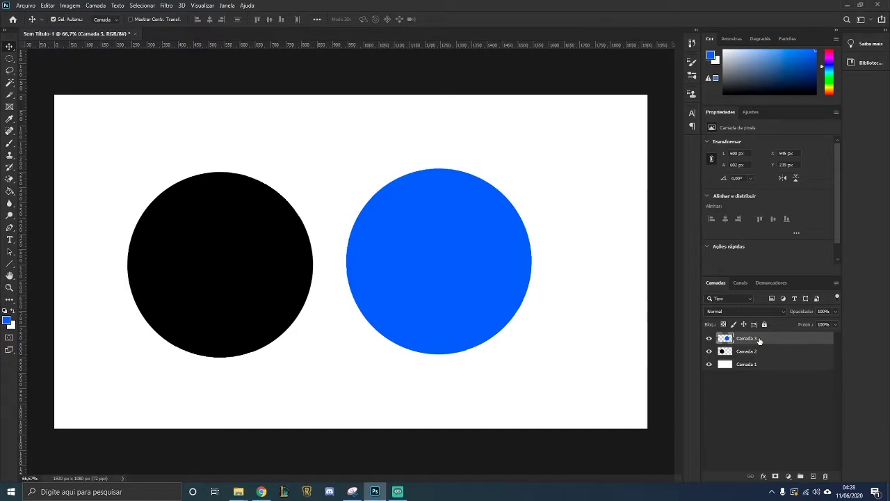
- Make seven copies of the blue circle's layer, Camada 3
key("ctrl+j")
key("ctrl+j")
key("ctrl+j")
key("ctrl+j")
key("ctrl+j")
key("ctrl+j")
key("ctrl+j")
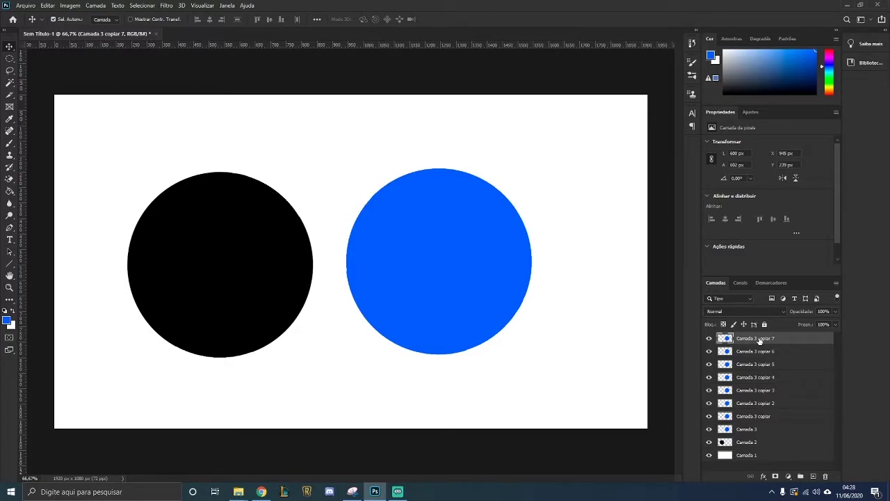
- Delete the seven copies of Camada 3, keeping the original layer
key("Delete")
key("Delete")
key("Delete")
key("Delete")
key("Delete")
key("Delete")
key("Delete")
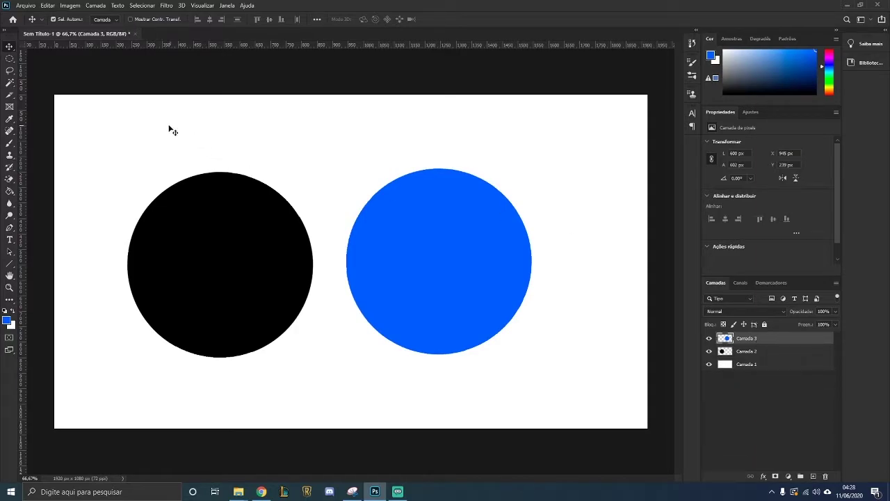
- Move the blue circle up over the black circle's edge, practise undoing and redoing the move, and leave it undone
left_click_drag(477, 310, 381, 221)
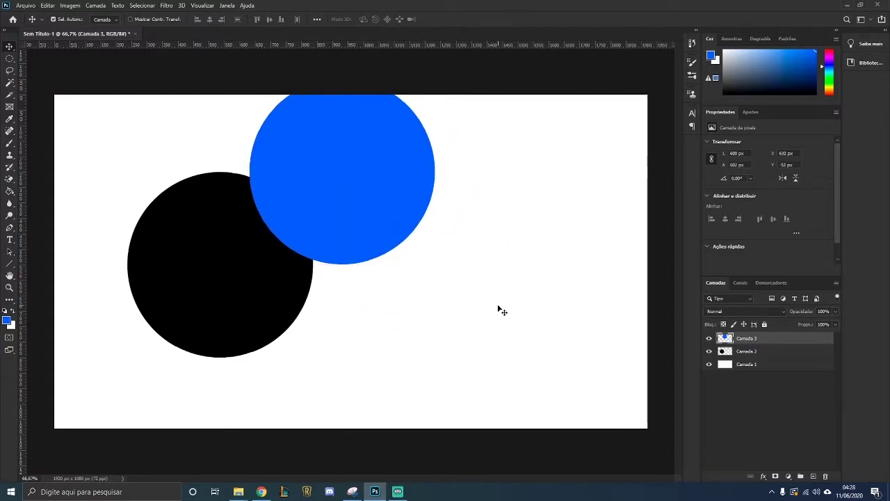
key("ctrl+z")
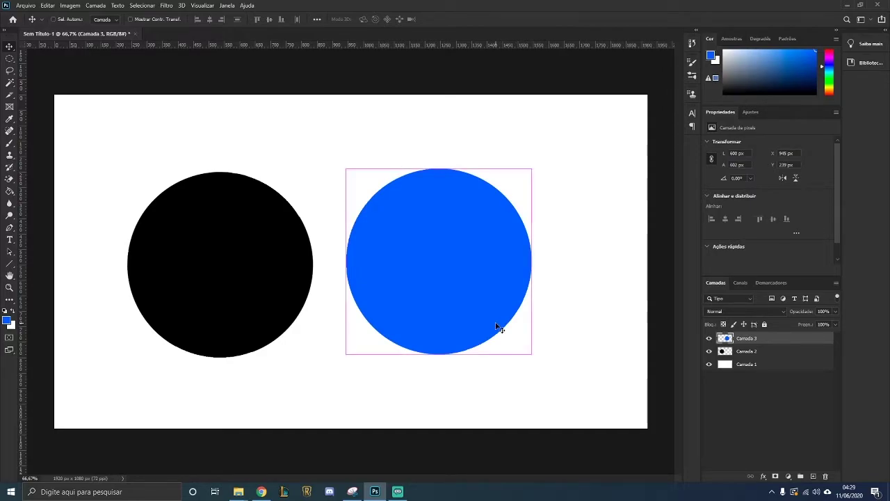
key("ctrl+z")
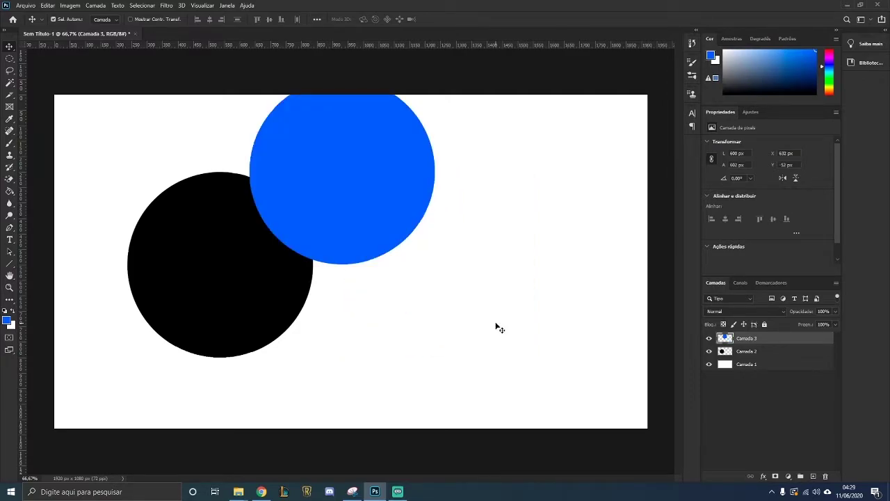
key("ctrl")
key("ctrl+z")
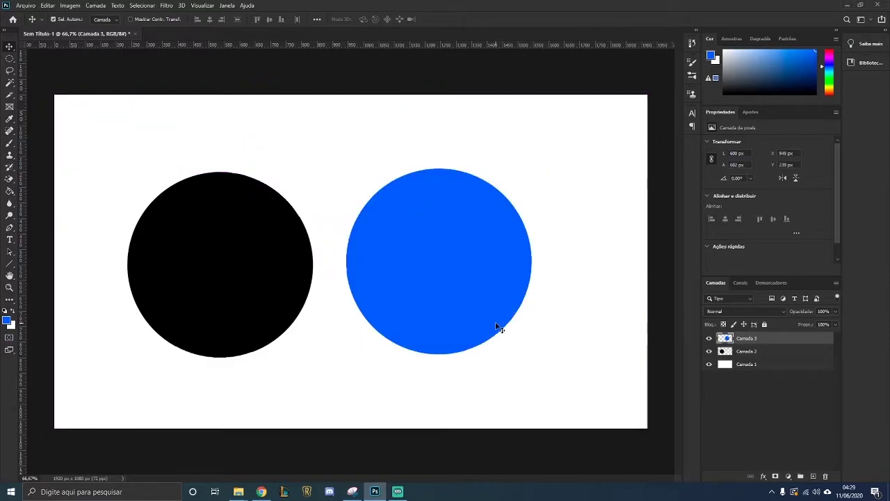
- Move the blue circle into the canvas's upper-right corner at about X 1320 px, Y -80 px, undo the move and redo it
left_click_drag(500, 328, 614, 226)
key("ctrl")
key("ctrl+z")
key("ctrl+shift+z")
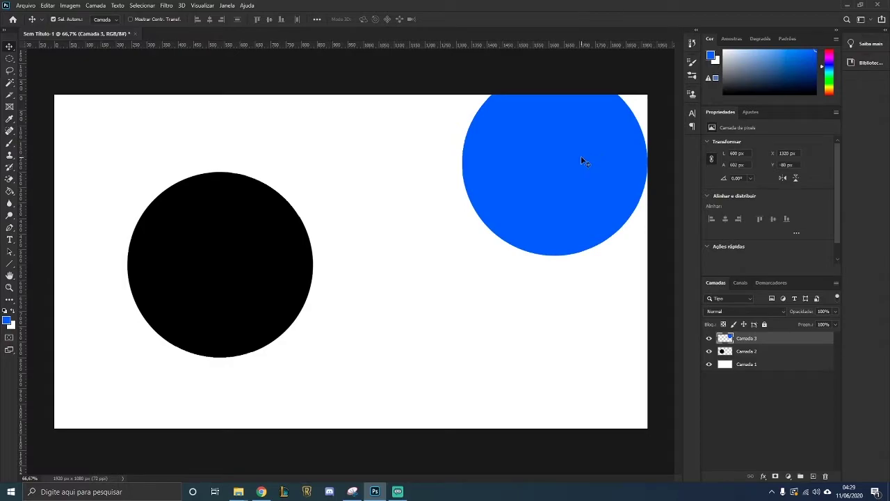
- Move the blue circle so it overlaps the black circle's right side at about X 590 px, Y 248 px
left_click_drag(581, 159, 483, 261)
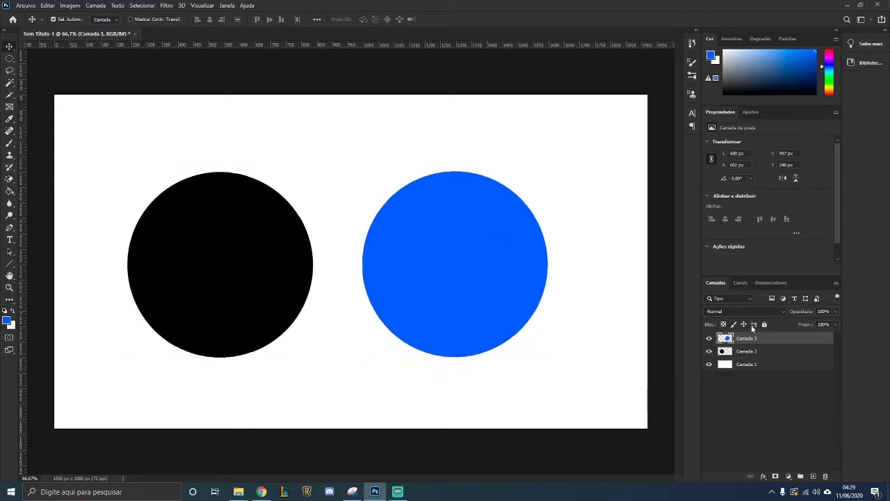
left_click_drag(423, 314, 304, 316)
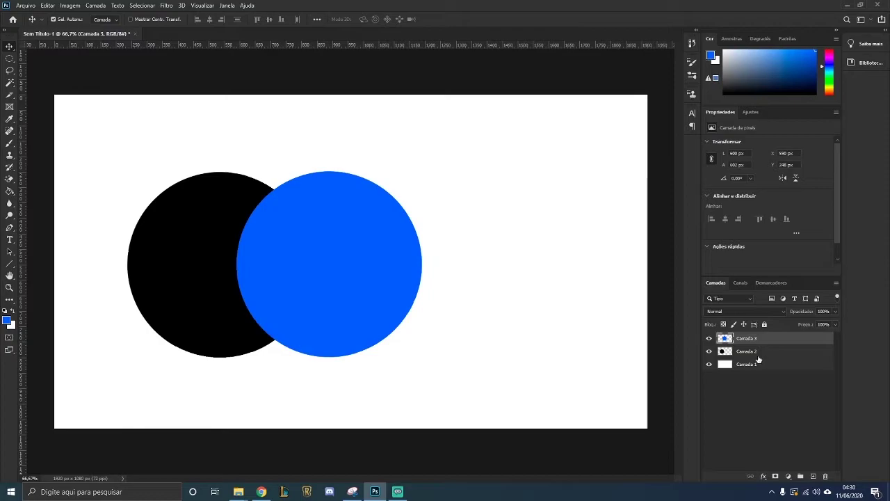
- Practise selecting several layers, adding and removing Camada 2 and Camada 1 individually and selecting the range from Camada 3 to Camada 1
key("ctrl")
left_click(756, 353, "ctrl")
left_click(755, 363, "ctrl")
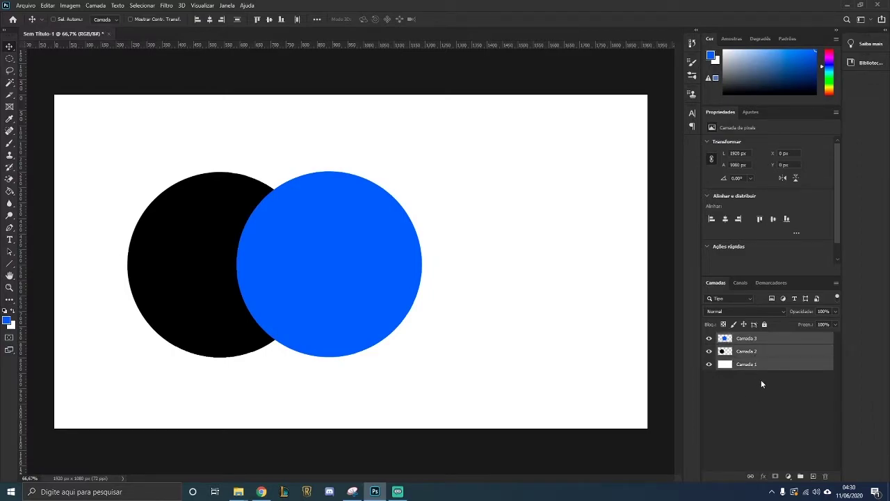
left_click(763, 366, "ctrl")
left_click(765, 355, "ctrl")
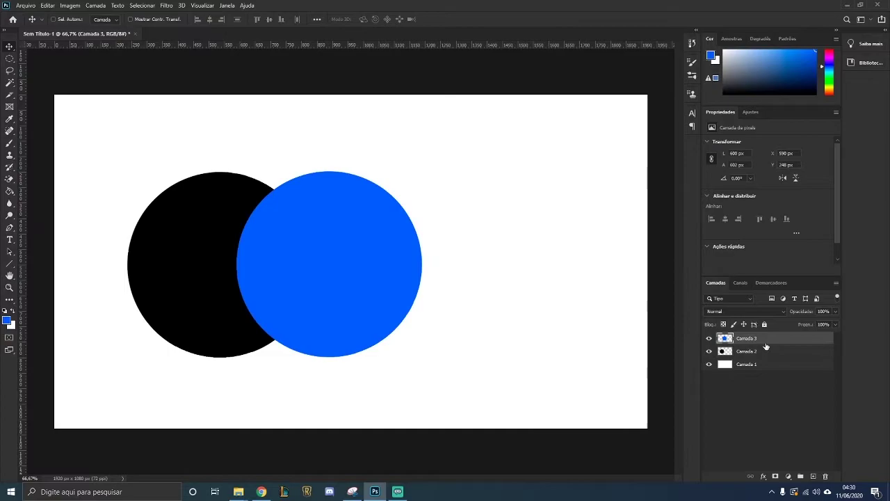
key("ctrl")
left_click(766, 354, "shift")
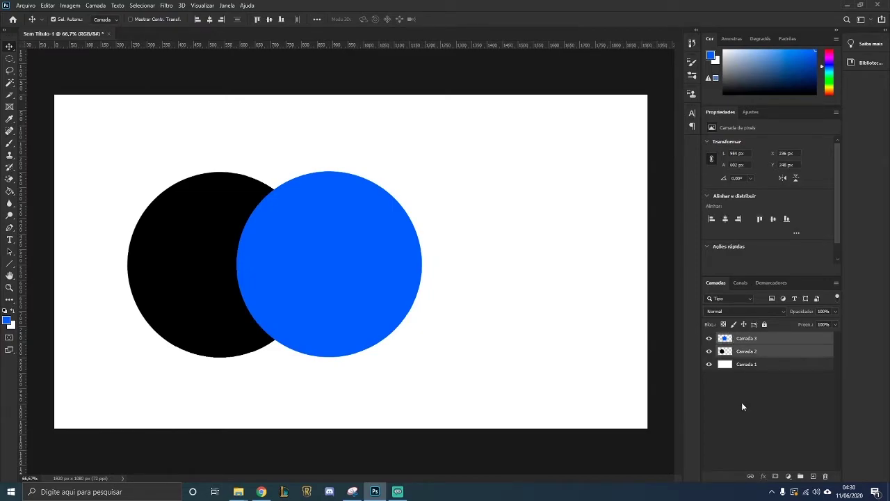
left_click(765, 353, "ctrl")
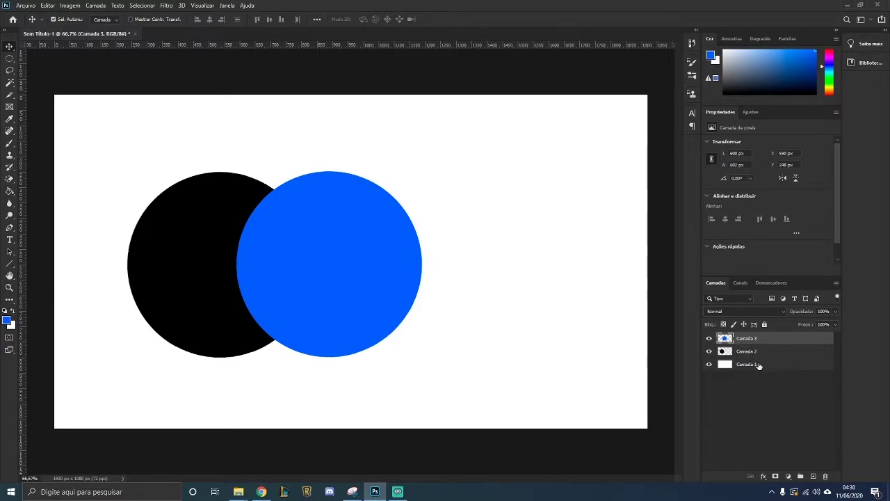
left_click(767, 369, "shift")
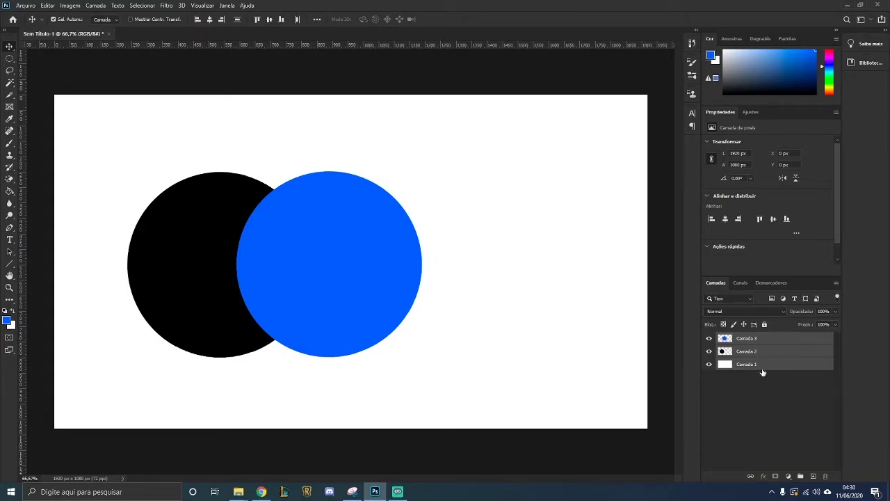
- Merge the Camada 2 and Camada 3 layers into one, and undo the merge
left_click(764, 351)
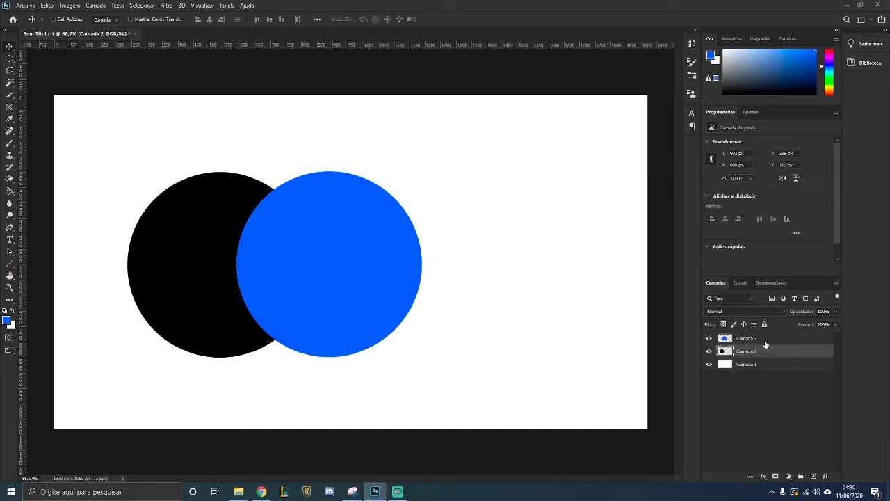
left_click(764, 344, "ctrl")
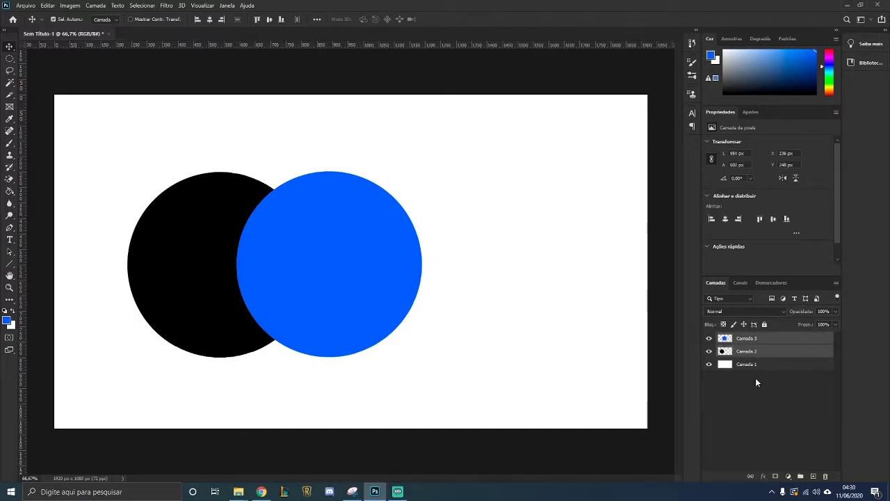
right_click(766, 344)
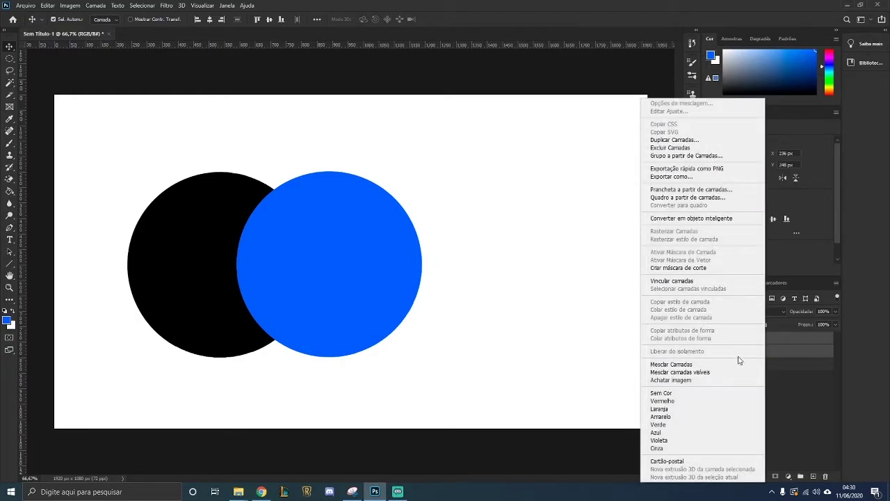
left_click(702, 366)
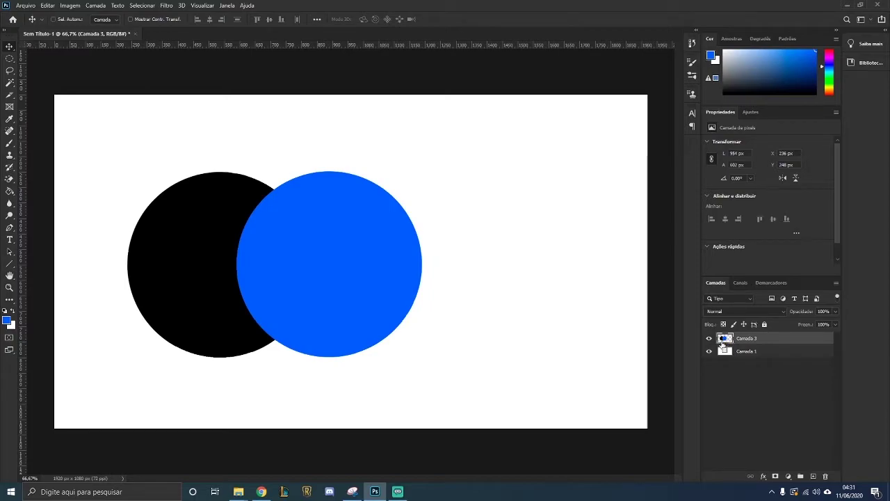
key("ctrl+z")
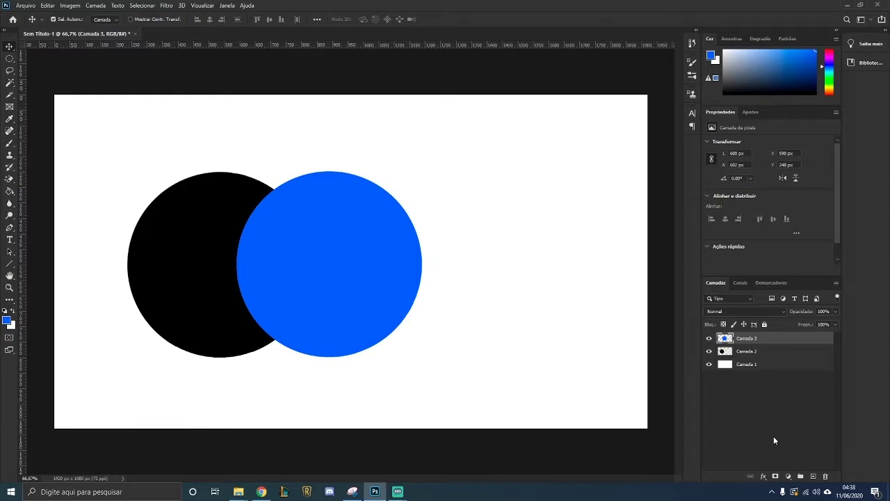
- Make fourteen copies of the blue circle's layer, Camada 3
key("ctrl+j")
key("ctrl+j")
key("ctrl+j")
key("ctrl+j")
key("ctrl+j")
key("ctrl+j")
key("ctrl+j")
key("ctrl+j")
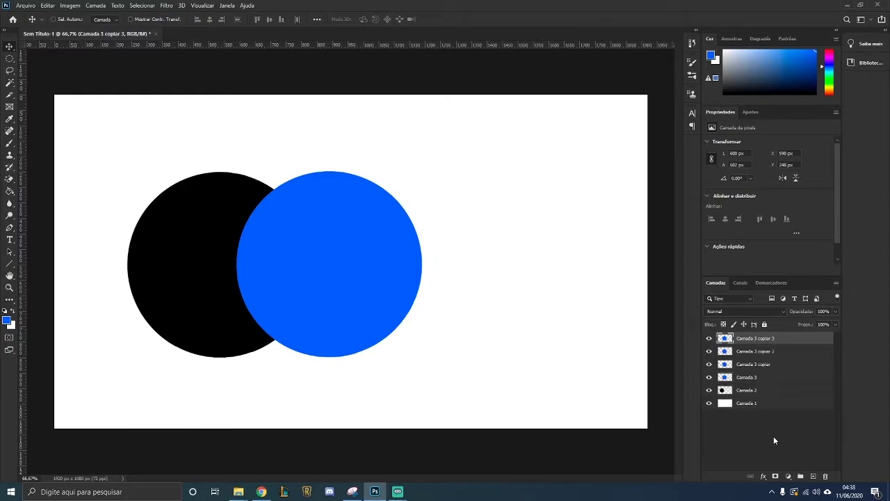
key("ctrl+j")
key("ctrl+j")
key("ctrl+j")
key("ctrl+j")
key("ctrl+j")
key("ctrl+j")
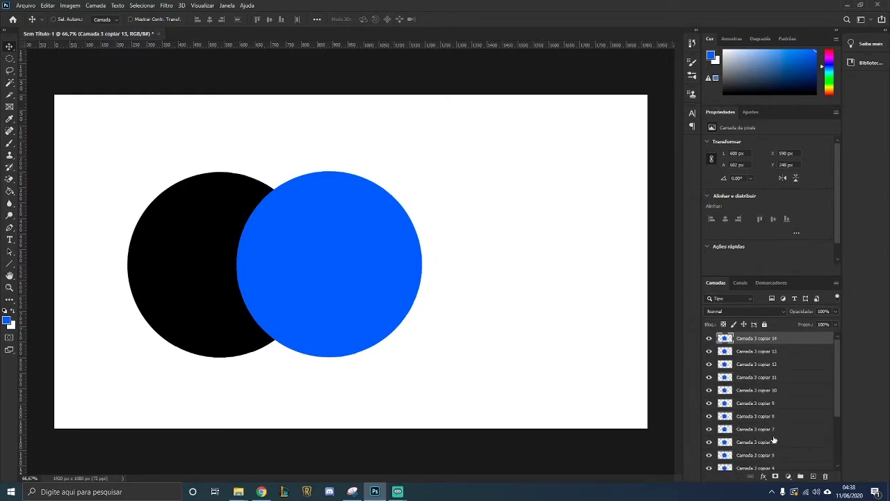
- Group the five uppermost copies, Camada 3 copiar 14 through Camada 3 copiar 10
left_click_drag(839, 398, 819, 383)
scroll(816, 401, "down", 5)
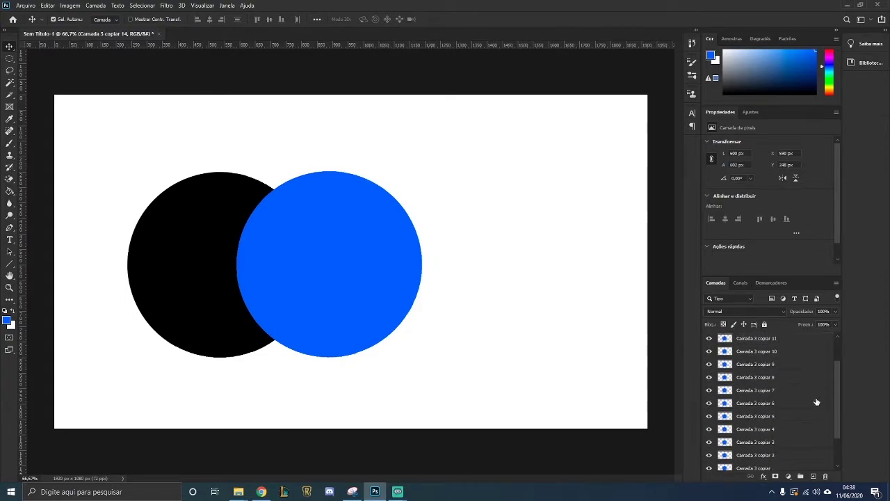
scroll(811, 439, "up", 2)
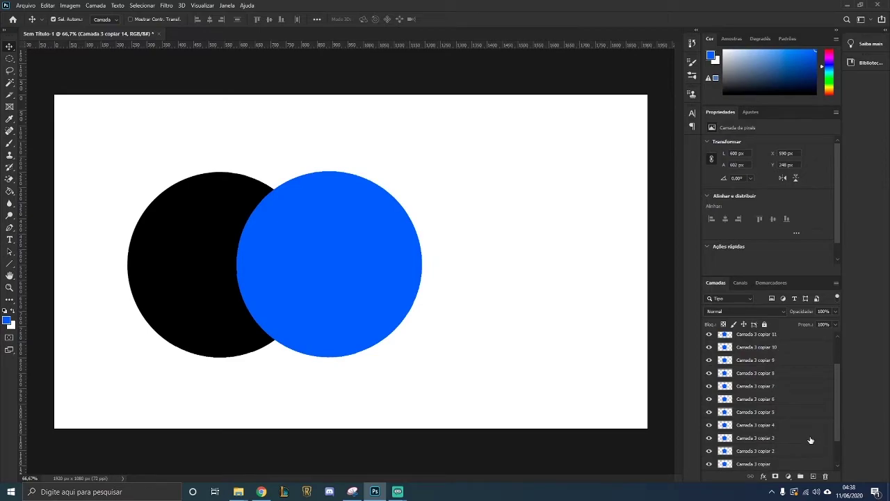
scroll(810, 439, "up", 3)
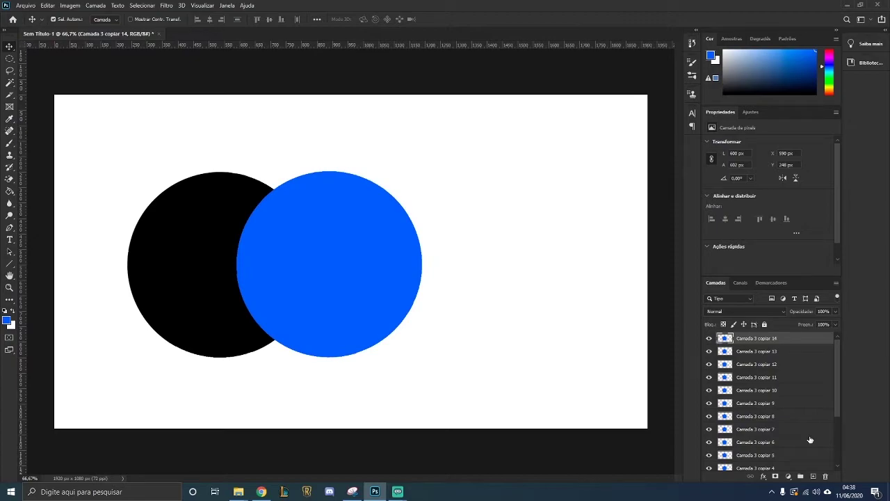
left_click(769, 353, "ctrl")
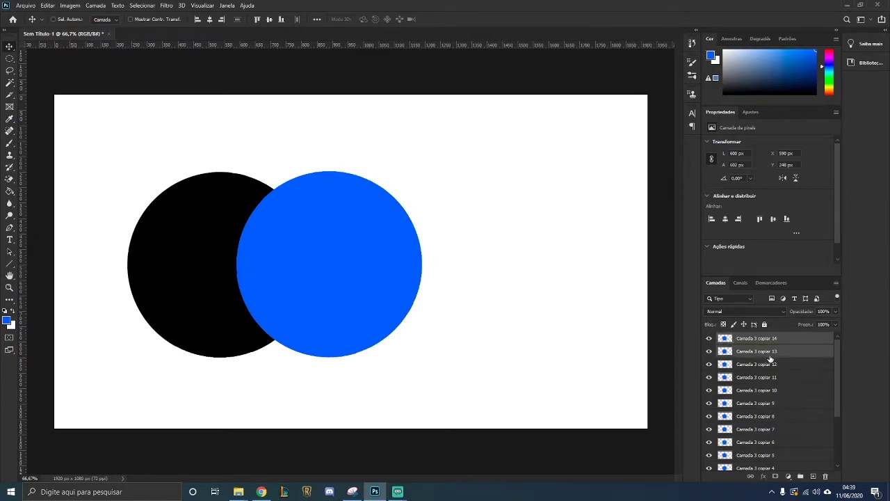
left_click(764, 365, "ctrl")
left_click(761, 377, "ctrl")
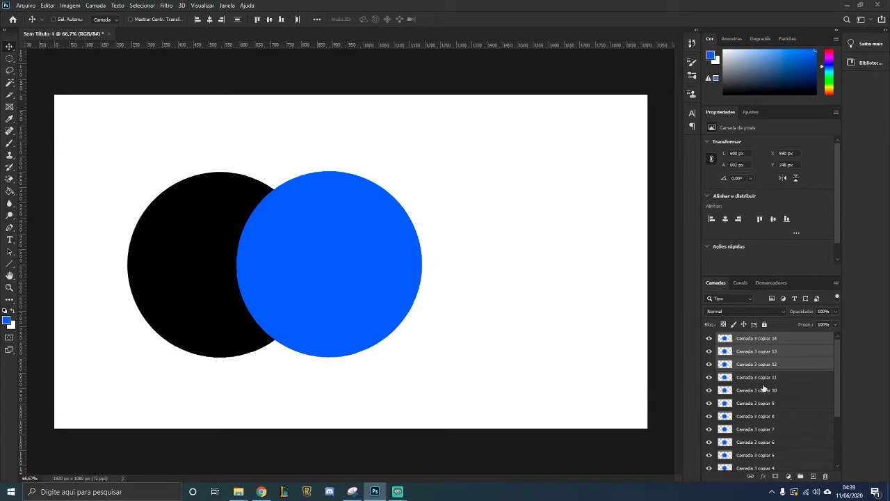
left_click(764, 390, "ctrl")
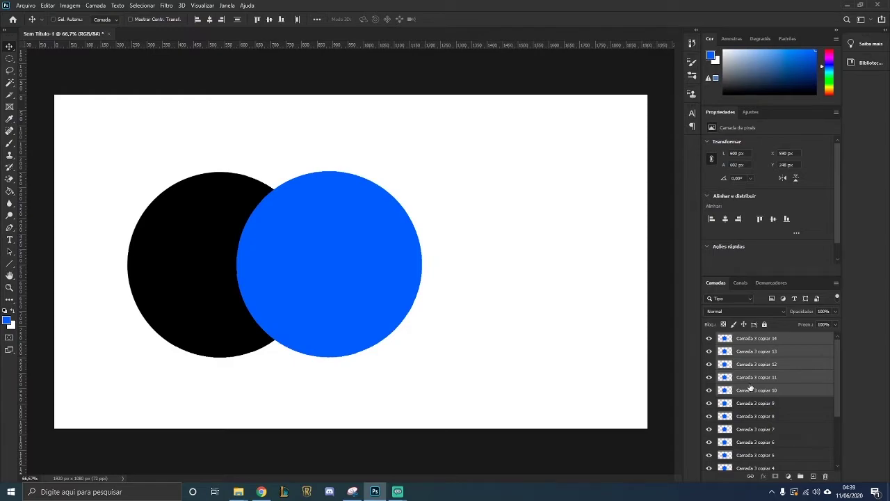
key("ctrl+g")
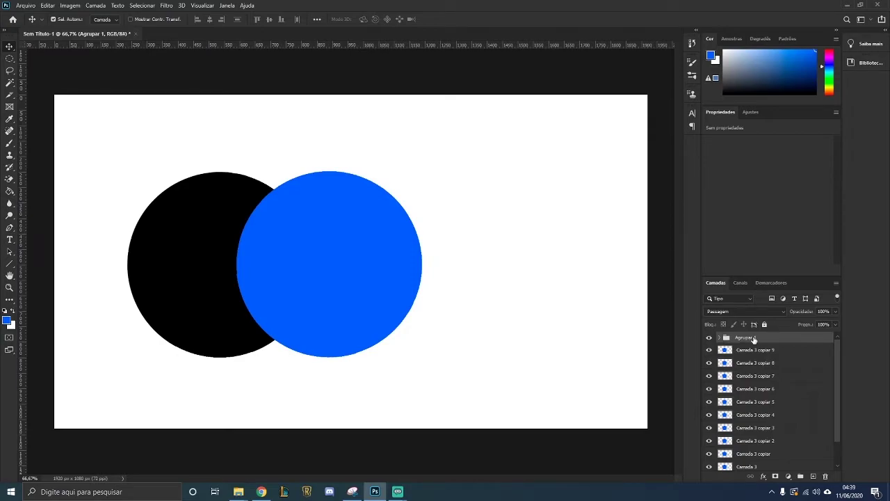
- Rename the new layer group to hamburguer
double_click(751, 339)
type("hamburguer")
left_click(758, 350)
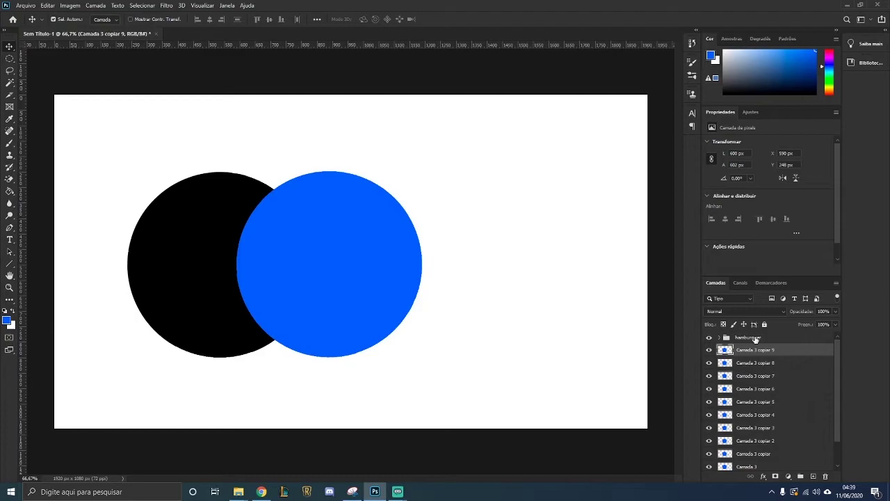
left_click(755, 338)
left_click(757, 353)
double_click(756, 363)
left_click(757, 375)
left_click(758, 390)
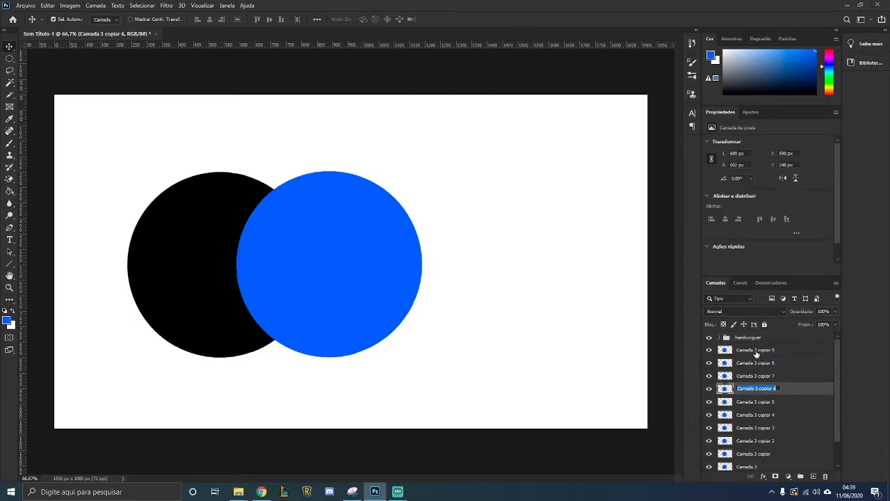
- Give the hamburguer group the red (Vermelho) colour label
left_click(767, 338)
right_click(775, 338)
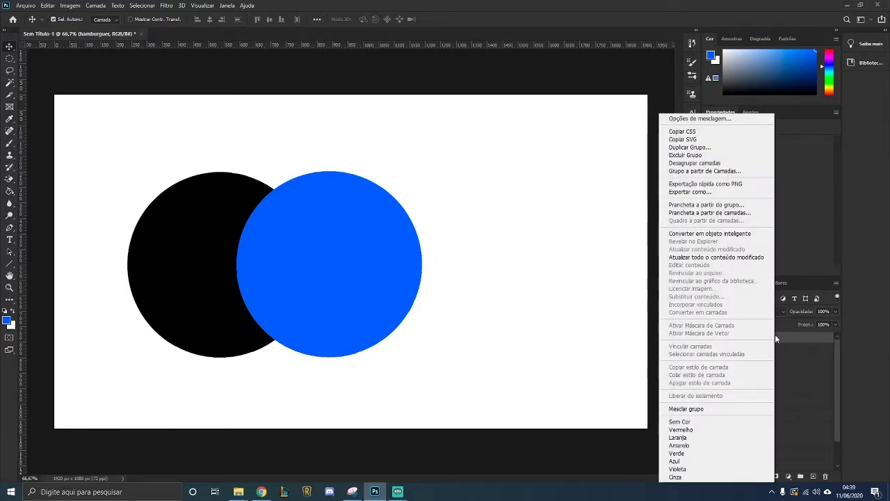
left_click(701, 431)
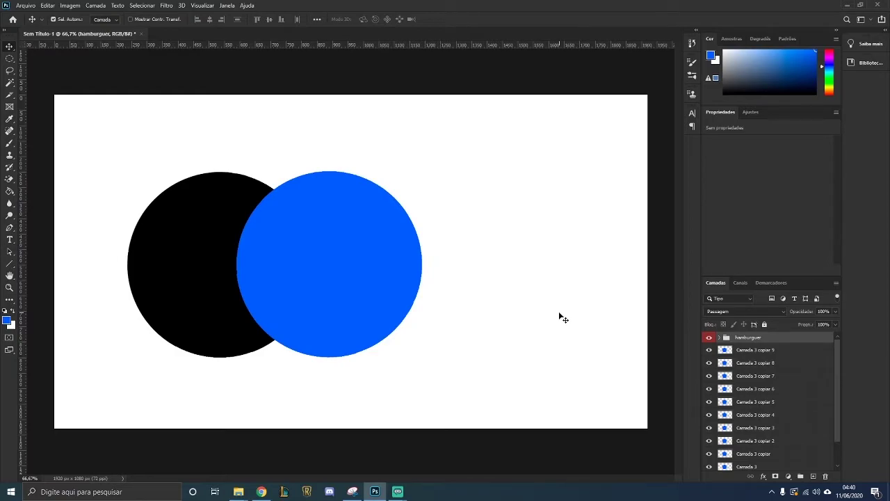
- Add an empty layer above the hamburguer group and enlarge the Brush tool's tip to about 547 px
left_click(813, 477)
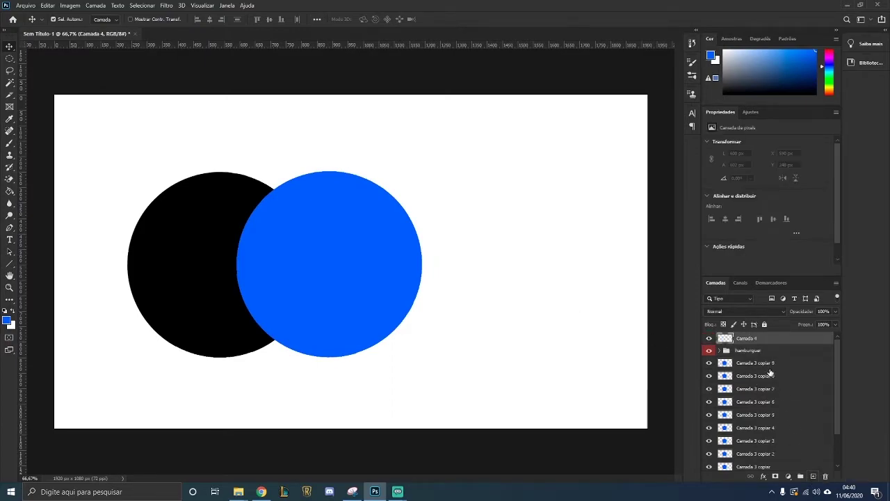
key("b")
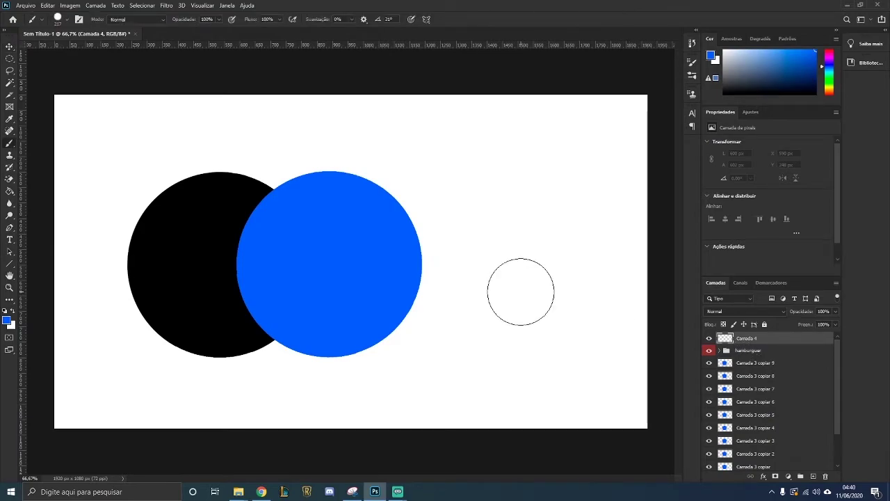
left_click_drag(474, 257, 527, 256)
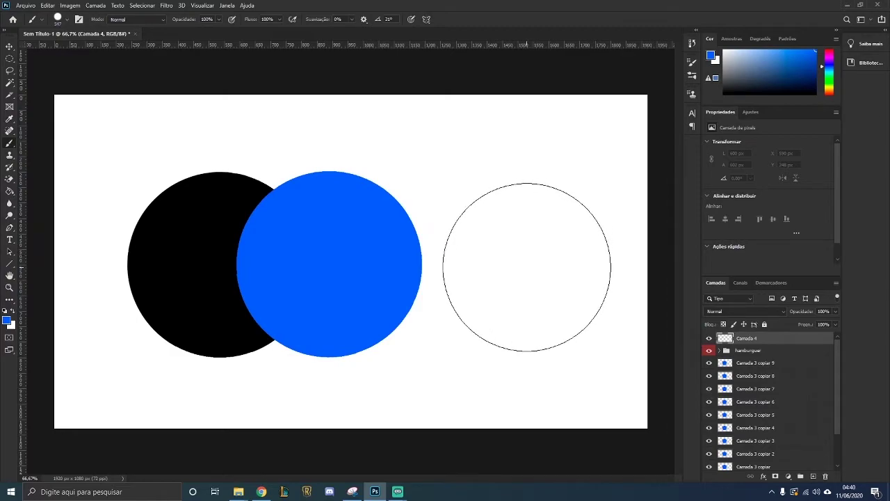
- Paint a single blue brush dot to the right of the blue circle on the new layer, and undo it
key("ctrl+d")
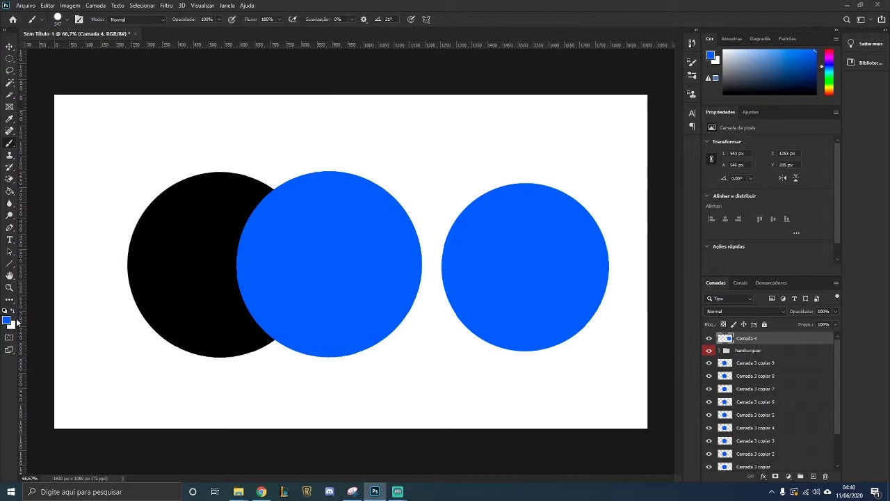
key("ctrl+z")
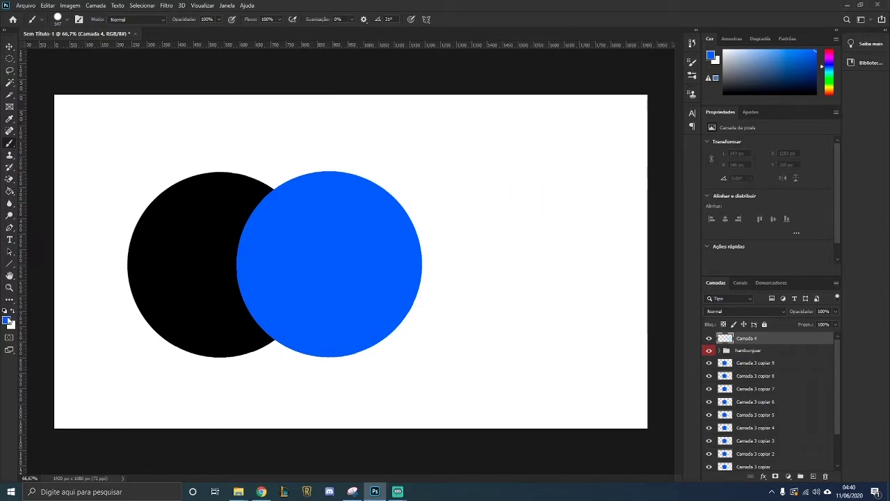
- Open the foreground colour picker, try out red and green hues, and choose the muted green 32c470
left_click(6, 320)
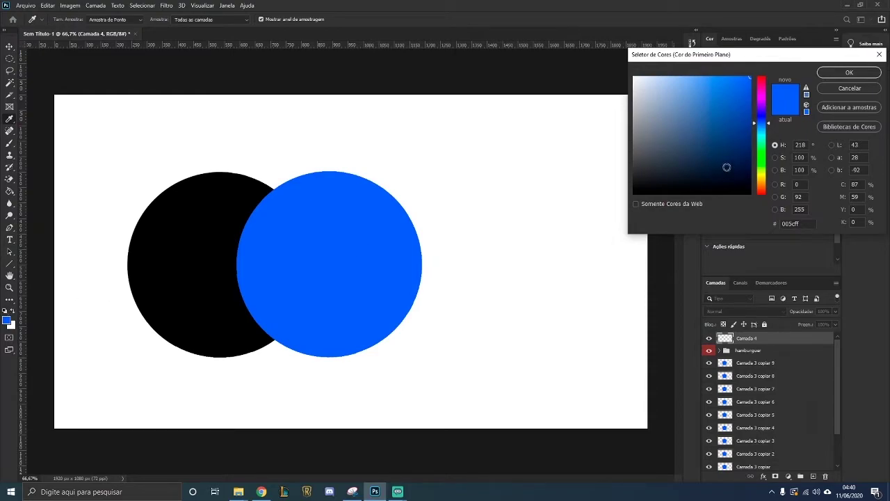
left_click_drag(697, 55, 411, 101)
left_click_drag(480, 178, 470, 240)
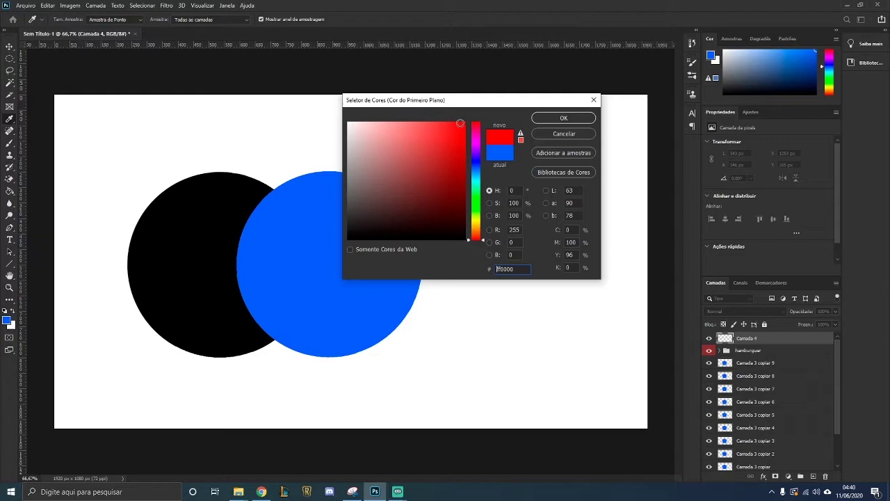
left_click(474, 165)
left_click_drag(474, 164, 473, 192)
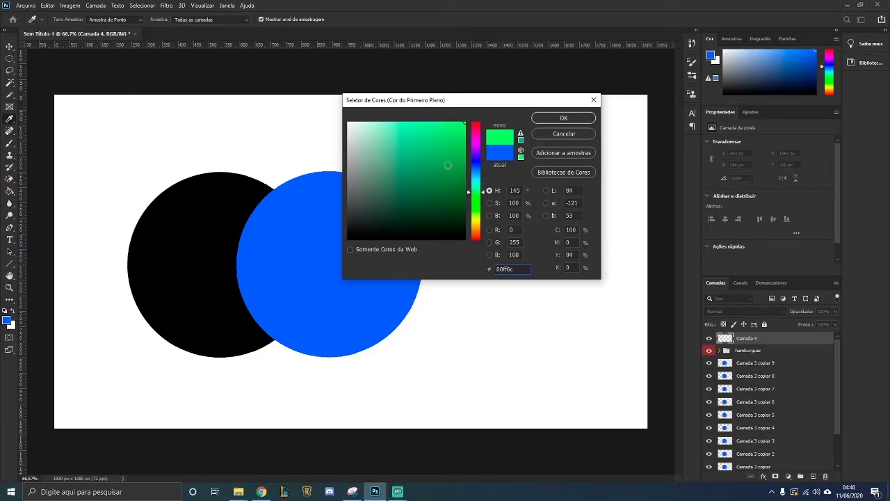
mouse_move(438, 164)
left_mouse_down()
mouse_move(423, 162)
mouse_move(401, 136)
mouse_move(369, 165)
mouse_move(432, 175)
mouse_move(437, 189)
mouse_move(449, 170)
mouse_move(506, 144)
left_mouse_up()
mouse_move(437, 171)
left_mouse_down()
mouse_move(412, 162)
mouse_move(436, 149)
left_mouse_up()
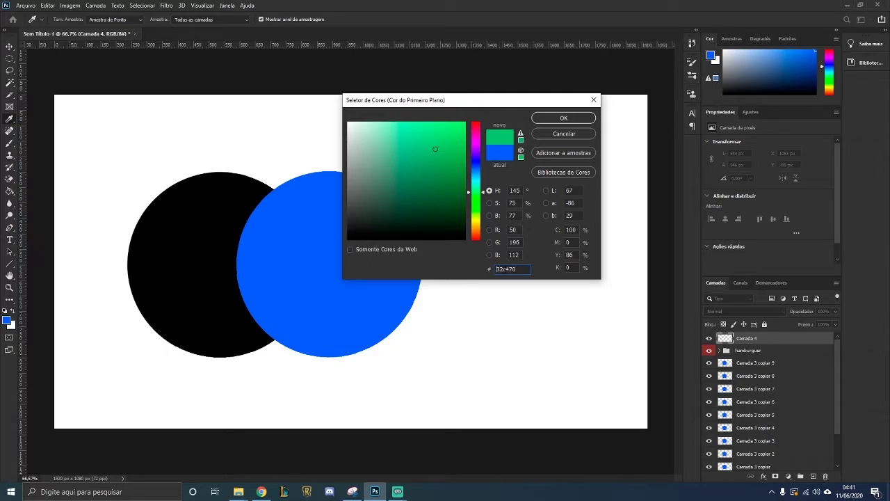
- Replace the colour's hex code with 1452447, clear it and enter fff
double_click(515, 269)
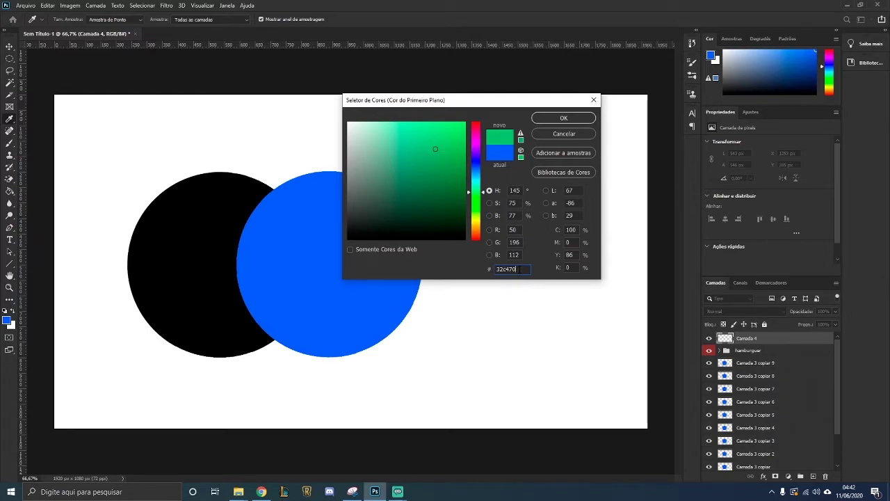
left_click_drag(520, 269, 491, 271)
type("1")
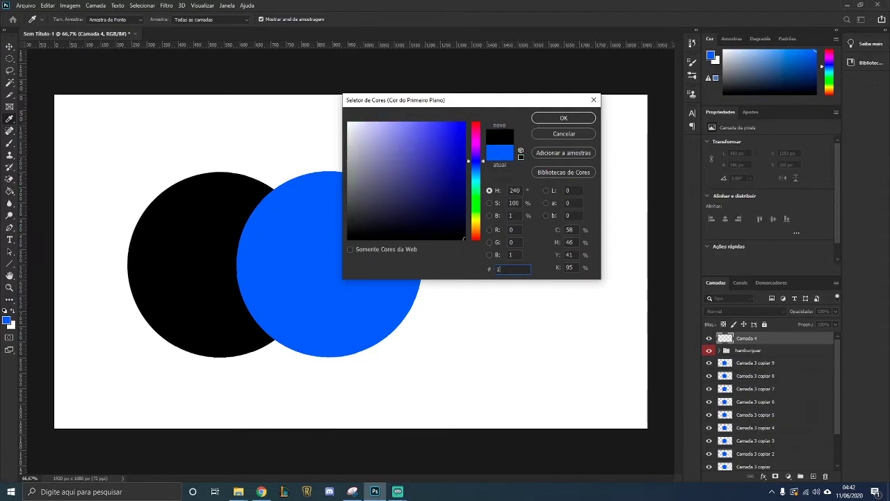
type("4524478")
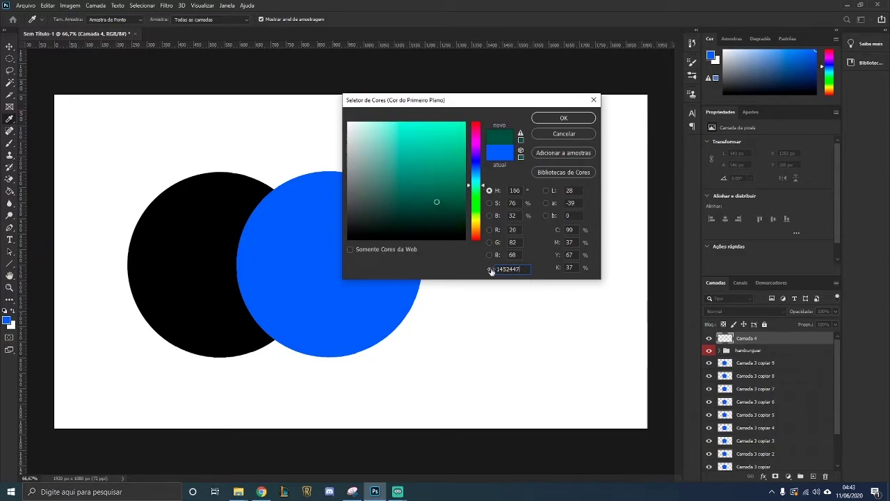
key("BackSpace")
key("BackSpace")
key("BackSpace")
key("BackSpace")
key("BackSpace")
key("BackSpace")
key("BackSpace")
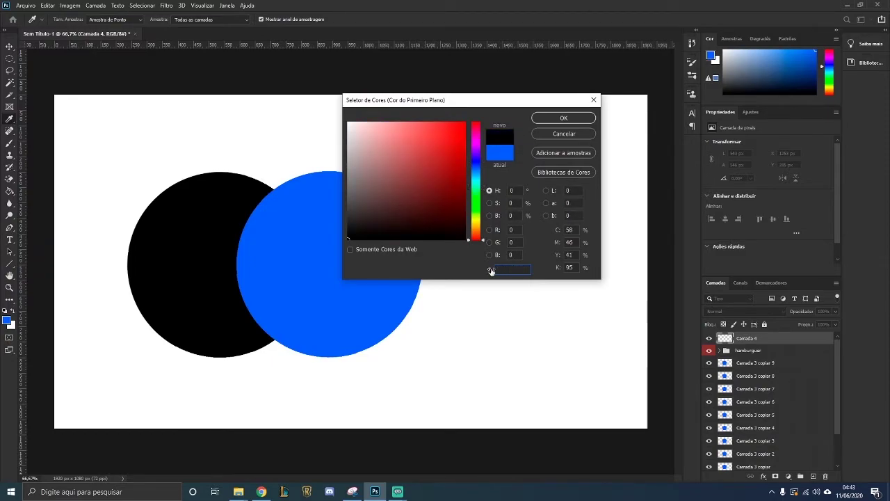
type("fff")
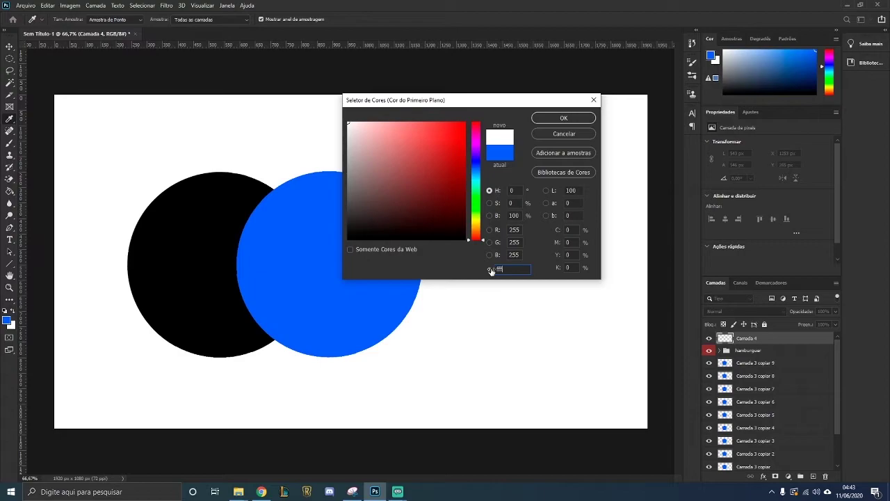
- Switch to the Coolors site in Chrome, start the palette generator and copy the hex code 6B5E62
left_click(266, 496)
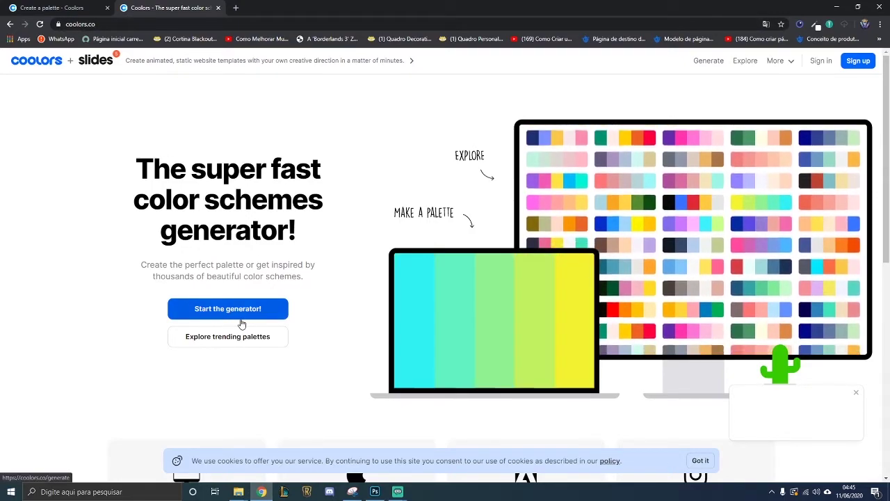
left_click(217, 320)
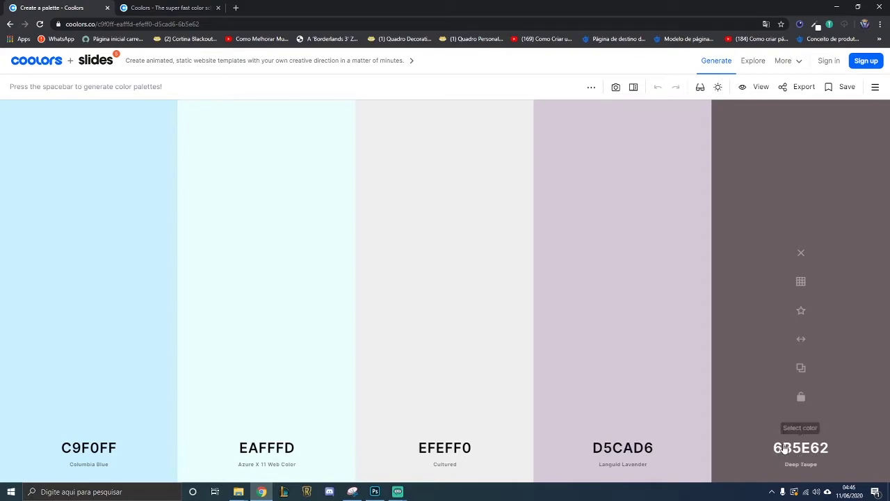
left_click(783, 447)
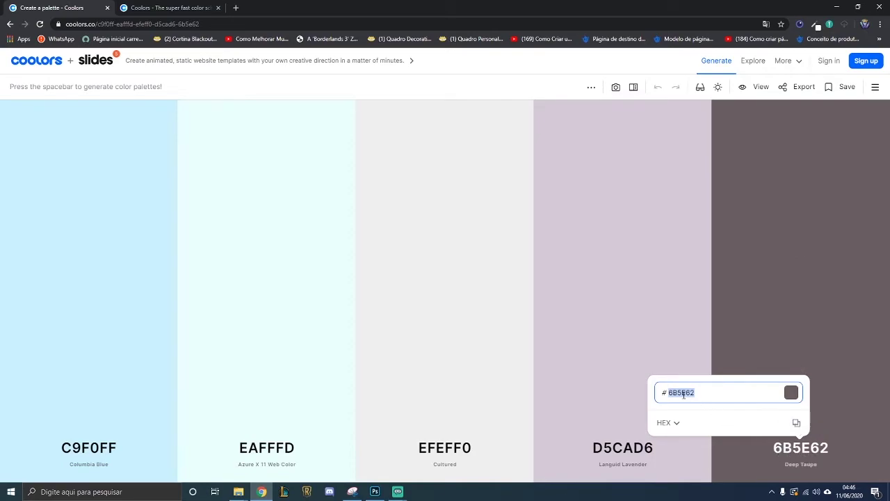
left_click(735, 370)
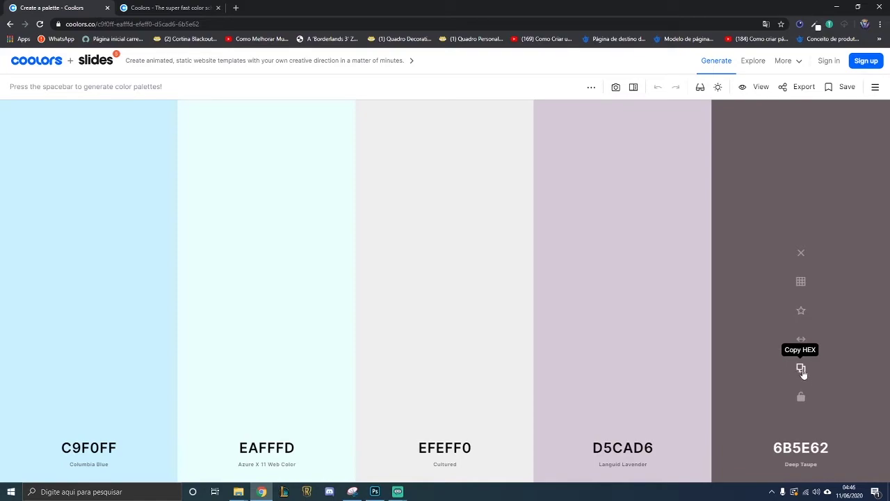
left_click(801, 370)
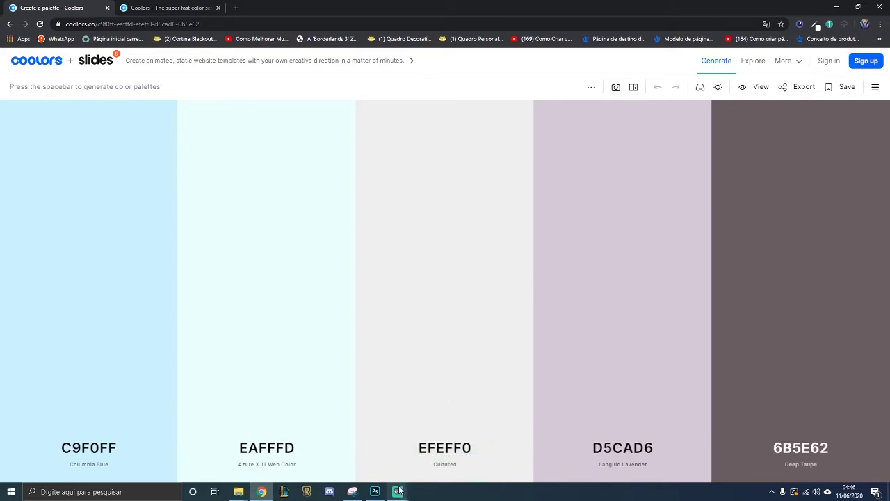
- Switch back to Photoshop and paste 6B5E62 as the foreground colour's hex code
left_click(375, 491)
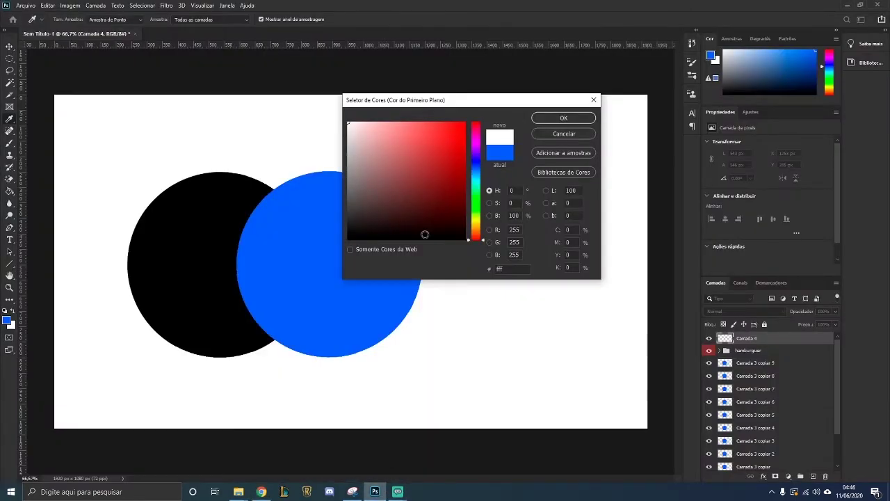
double_click(504, 268)
key("ctrl+v")
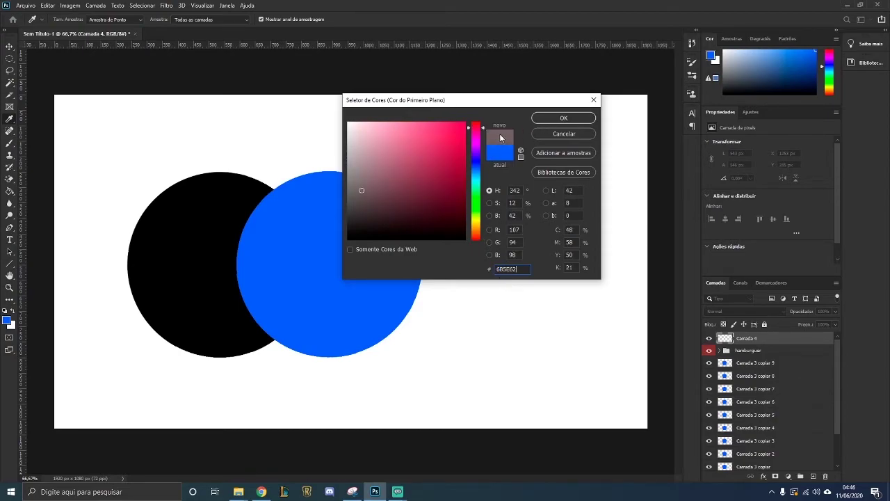
left_click(260, 491)
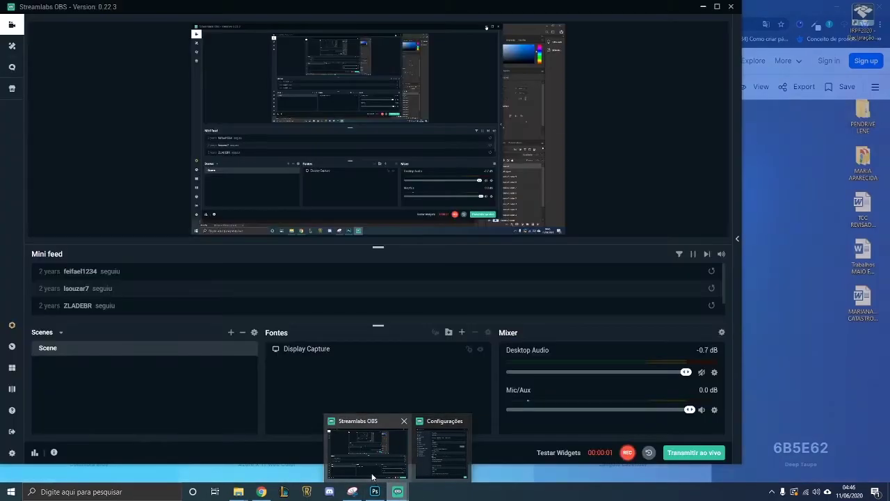
left_click(375, 490)
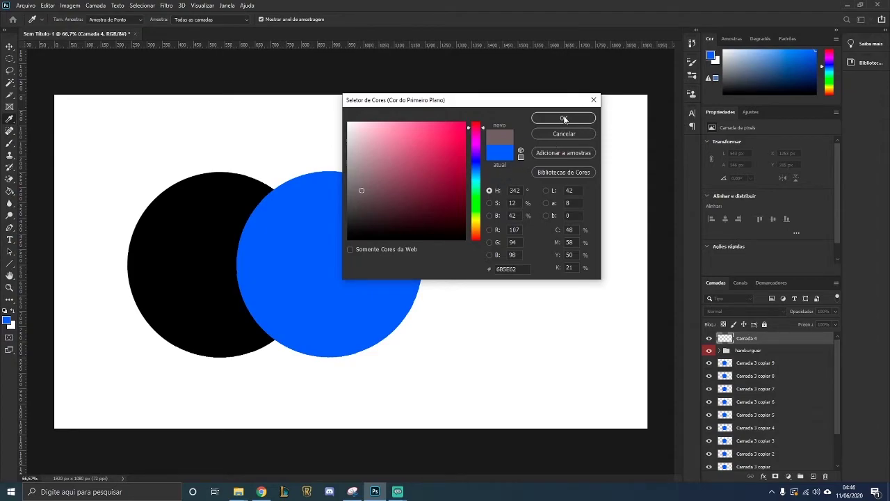
- Set the foreground colour to a green of RGB 67, 187, 75 and paint one brush dot about 546 px wide beside the blue circle
double_click(502, 268)
key("ctrl+v")
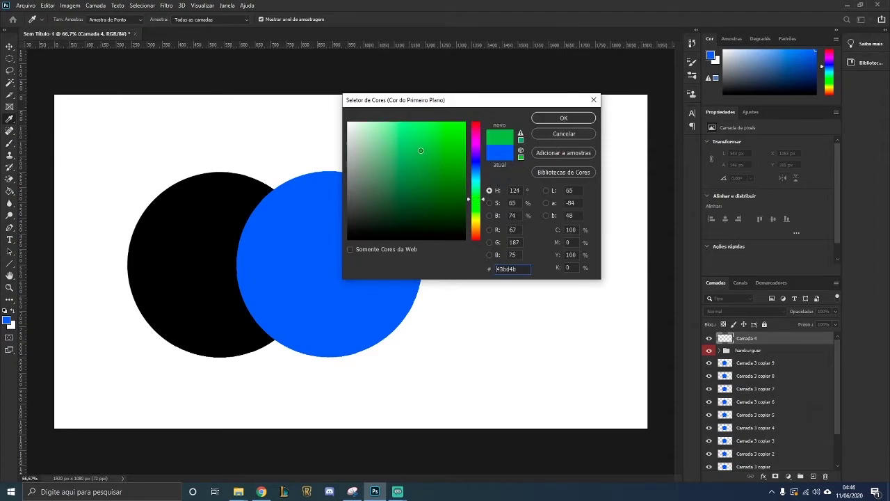
left_click(578, 120)
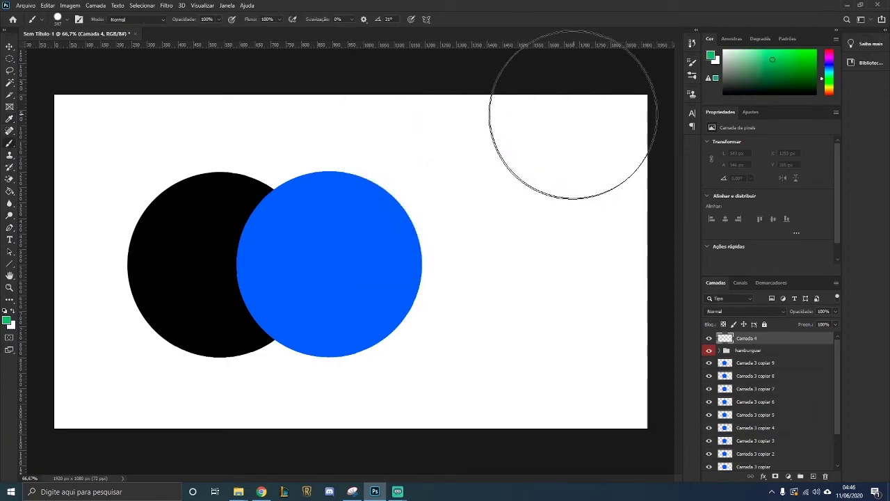
left_click(541, 248)
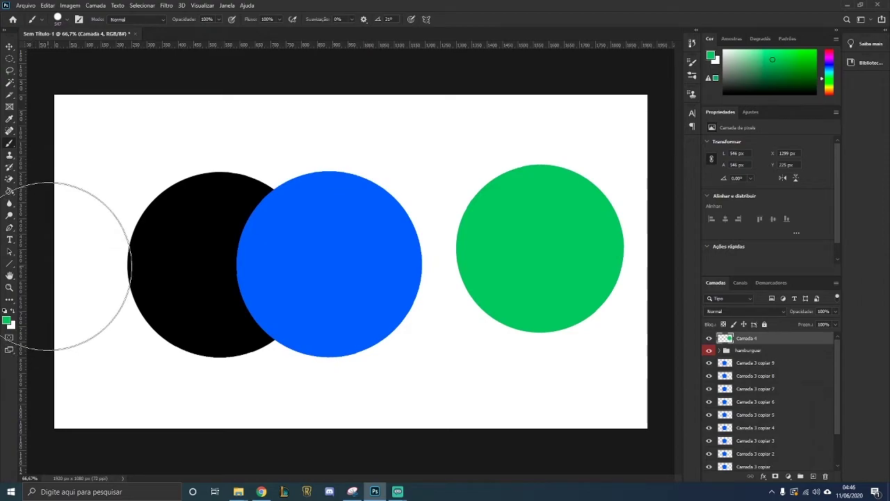
- Sample the blue circle with the Eyedropper, open the foreground colour picker and choose the darker blue 1c448b
left_click(9, 120)
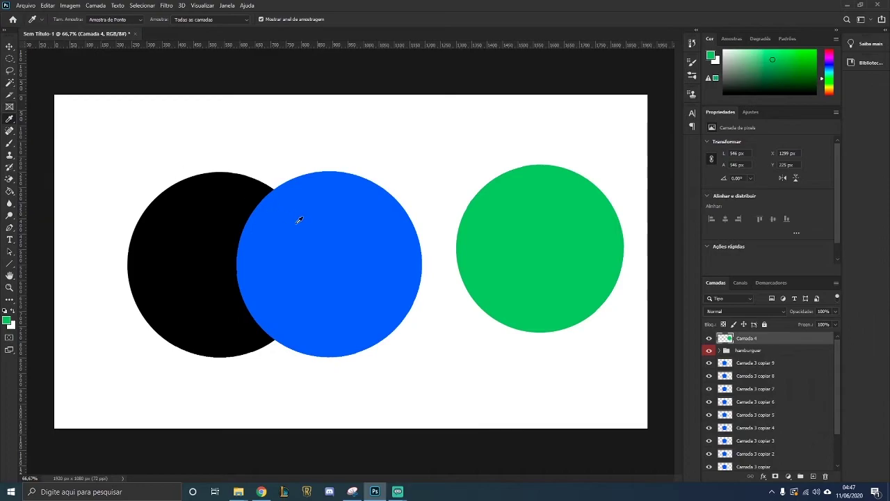
left_click(365, 247)
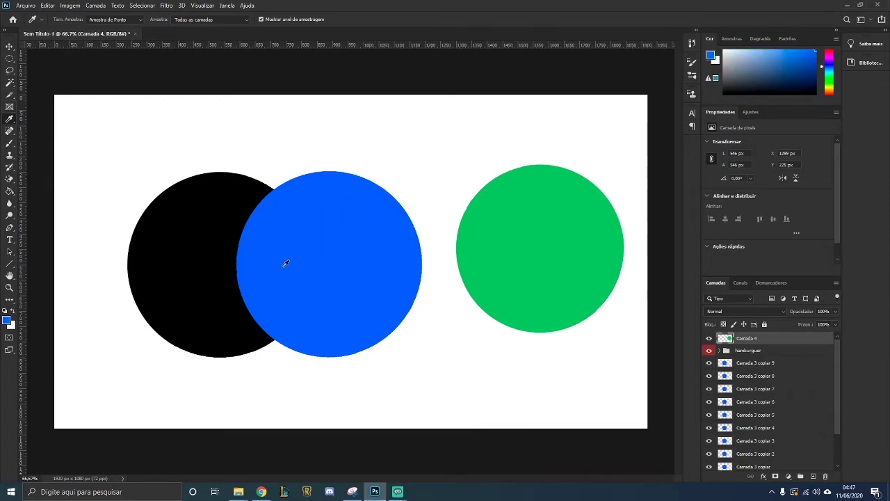
left_click(7, 319)
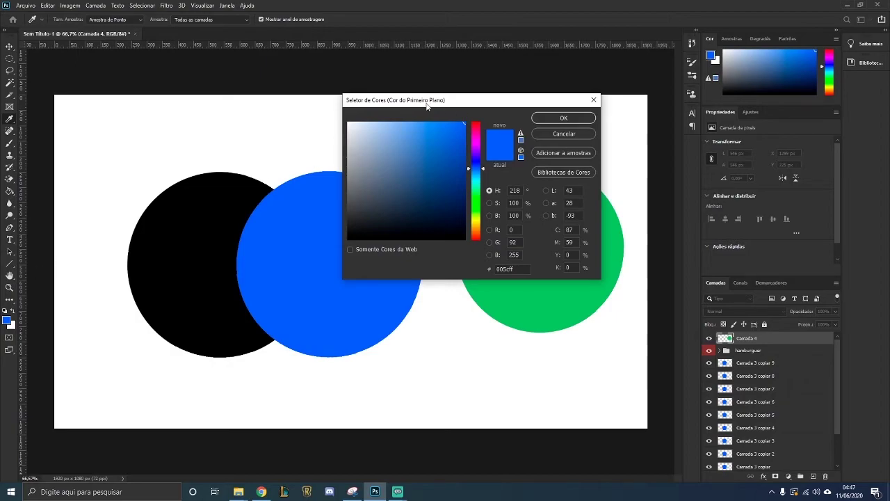
left_click_drag(431, 105, 457, 122)
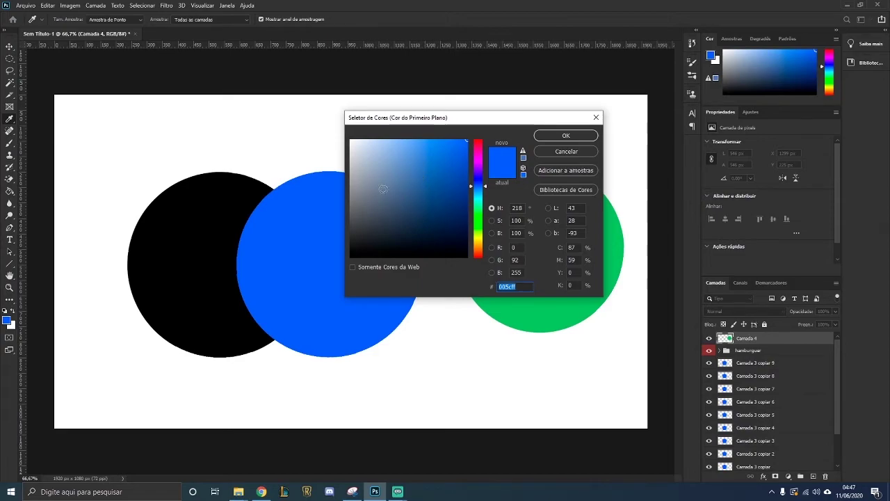
mouse_move(414, 185)
left_mouse_down()
mouse_move(416, 218)
mouse_move(444, 192)
left_mouse_up()
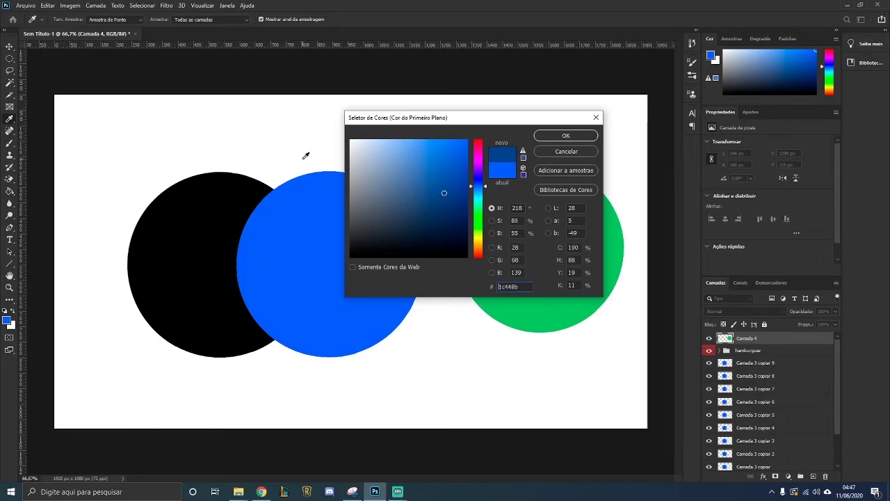
- Sample the blue circle and the green circle from the canvas, and accept the green as the foreground colour
left_click(251, 183)
left_click(289, 219)
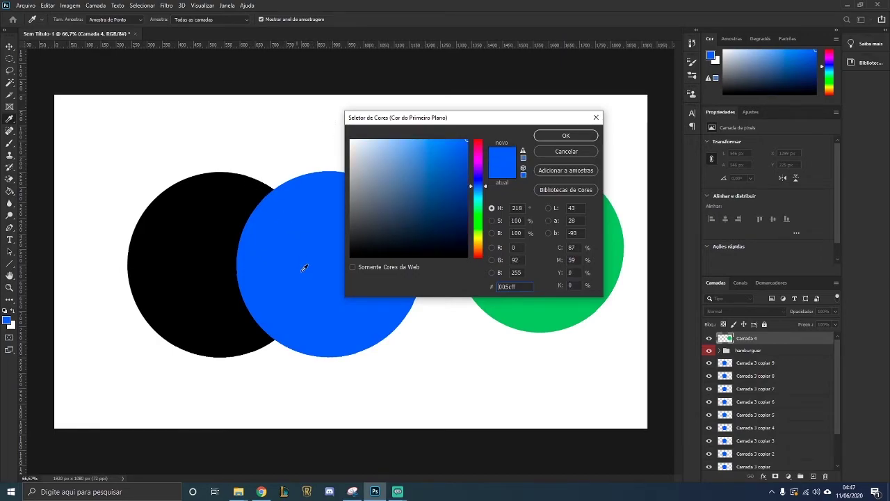
left_click(539, 313)
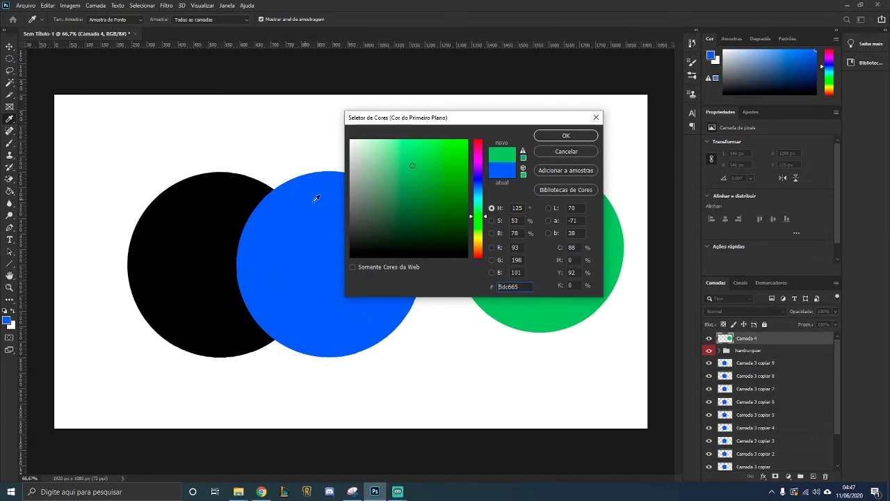
left_click(554, 137)
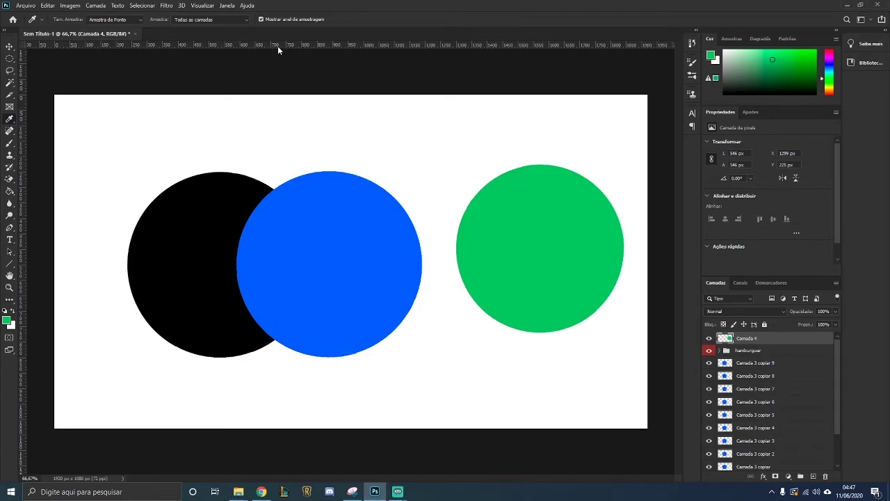
- Hide the rulers and show them again
key("ctrl+r")
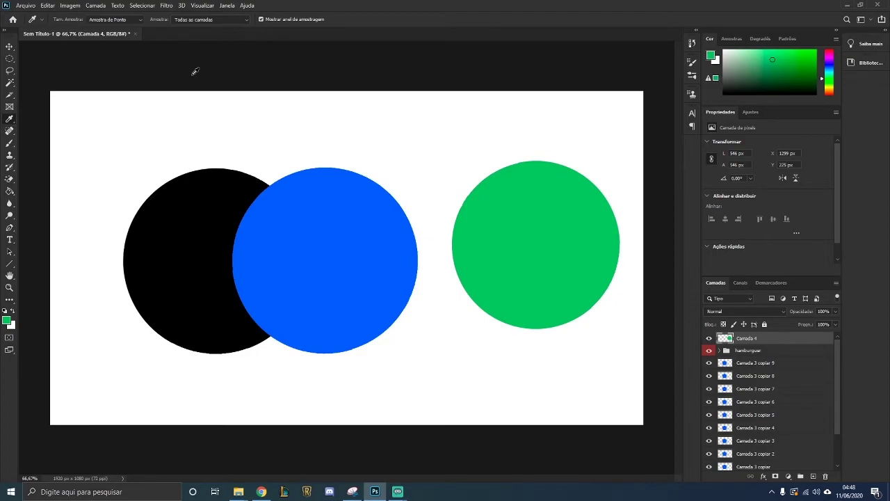
key("ctrl+r")
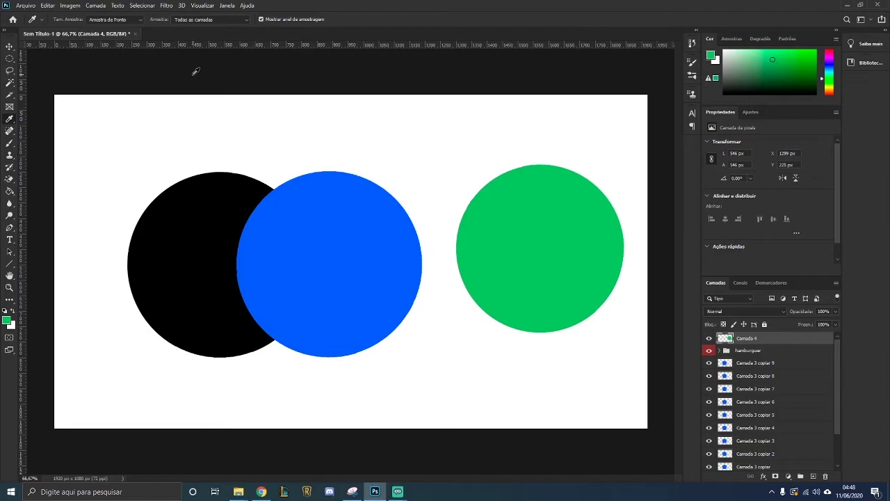
- With the Move tool, try a horizontal guide at the canvas's upper edge and at its lower edge (1080 px), and discard it
left_click(9, 46)
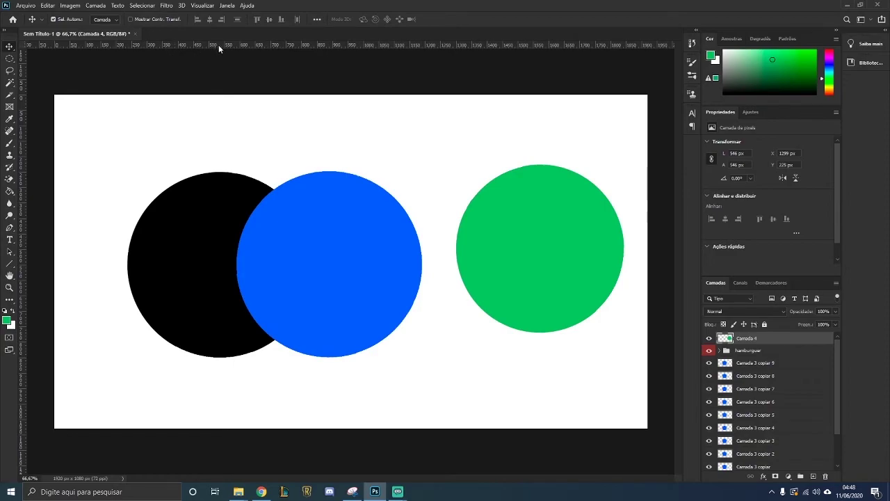
mouse_move(234, 44)
left_mouse_down()
mouse_move(233, 71)
mouse_move(236, 43)
left_mouse_up()
left_click_drag(287, 45, 304, 95)
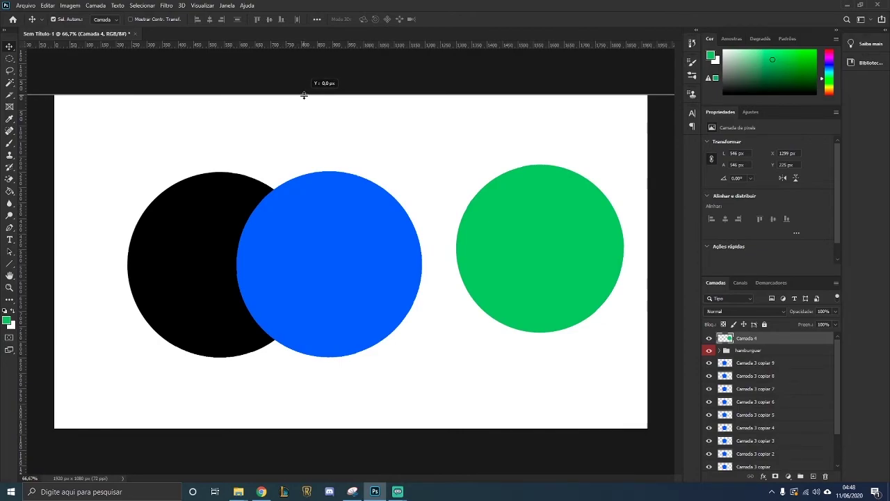
left_click_drag(304, 96, 304, 95)
left_click_drag(304, 95, 304, 96)
left_click_drag(304, 96, 280, 430)
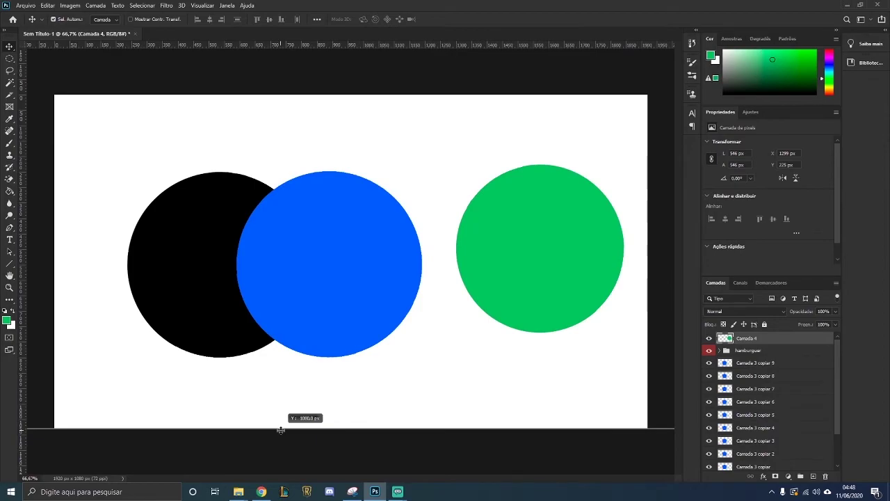
left_click_drag(280, 429, 304, 32)
- Place a vertical guide through the middle of the canvas, at about 960 px
left_click_drag(25, 202, 350, 233)
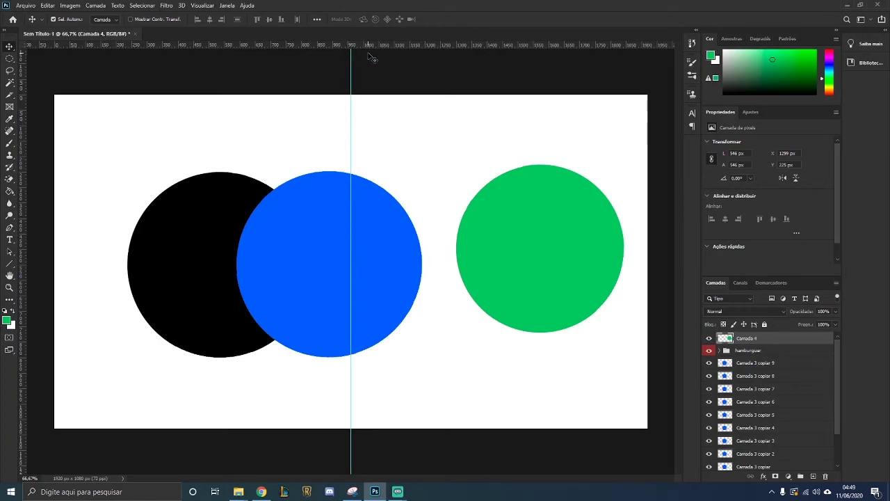
- Try a horizontal guide through the green circle's centre, at about 500 px, and remove it from the canvas
left_click_drag(370, 45, 352, 248)
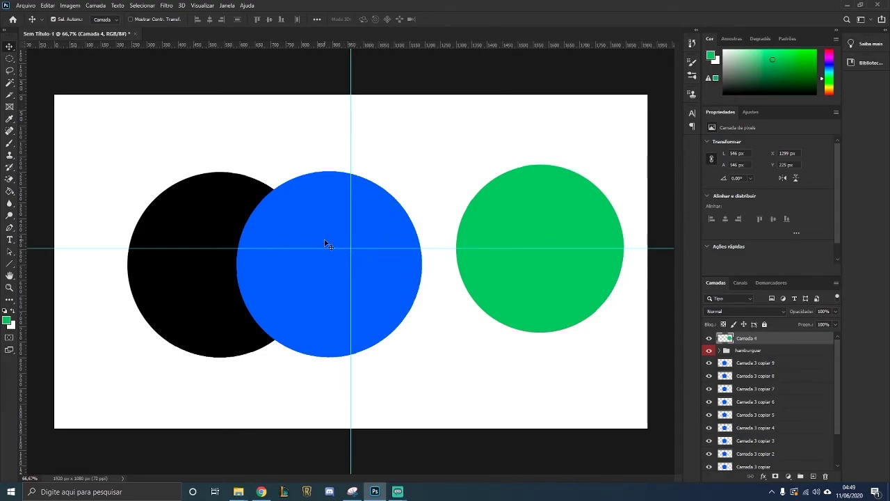
left_click(261, 254)
left_click_drag(258, 248, 265, 32)
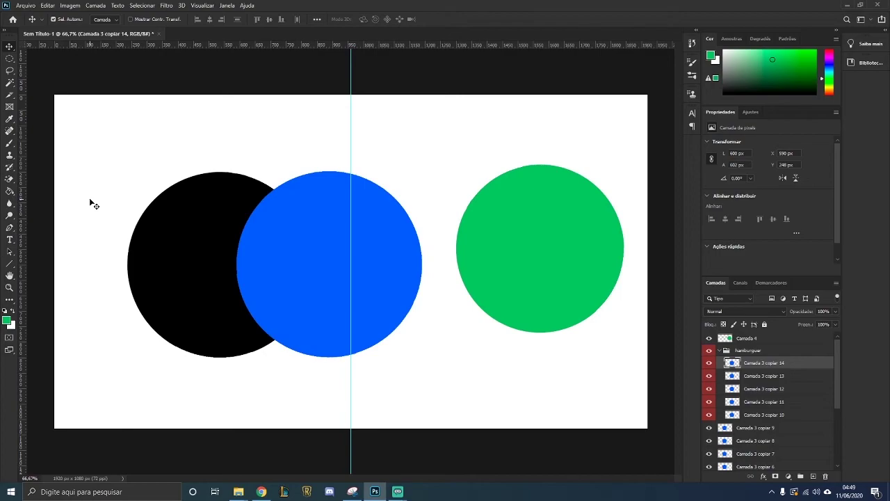
- Place vertical guides just inside the canvas's left and right edges, about 15 px from each edge
left_click_drag(19, 207, 59, 211)
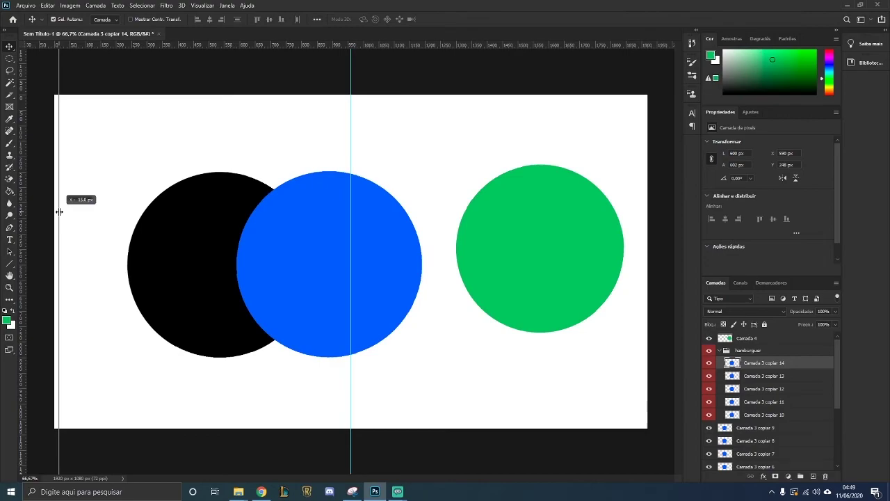
left_click_drag(59, 211, 645, 223)
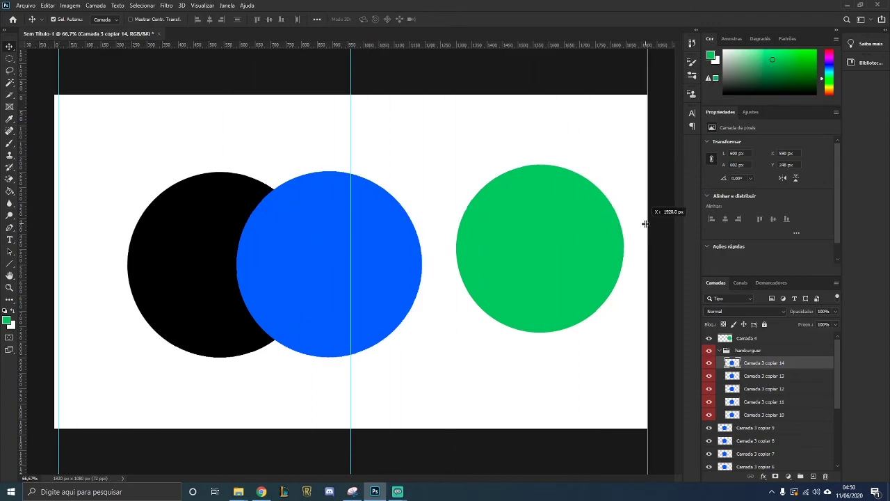
left_click_drag(645, 224, 643, 224)
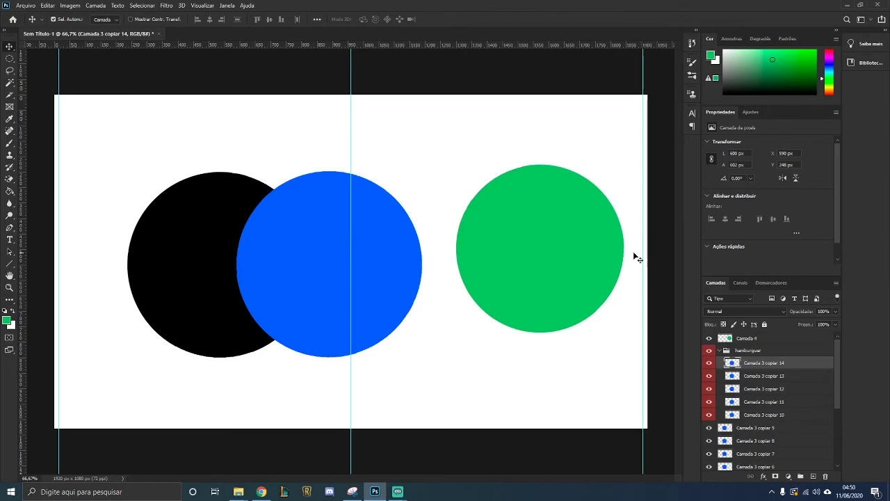
- Move the green circle closer to the blue one and slightly lower, to about X 1204 px, Y 267 px
left_click_drag(522, 258, 496, 274)
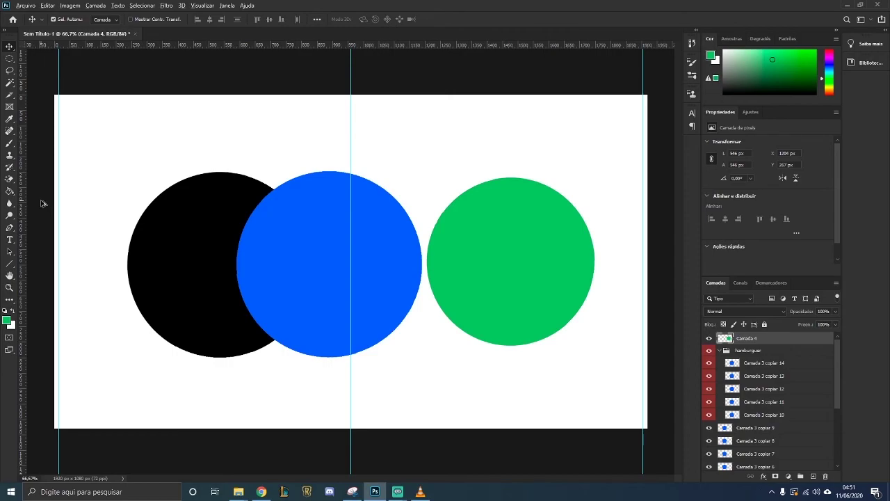
- Reposition the vertical guide near the canvas's left edge to exactly 10 px from that edge
scroll(41, 203, "up", 2)
scroll(41, 203, "down", 2)
scroll(41, 203, "up", 3)
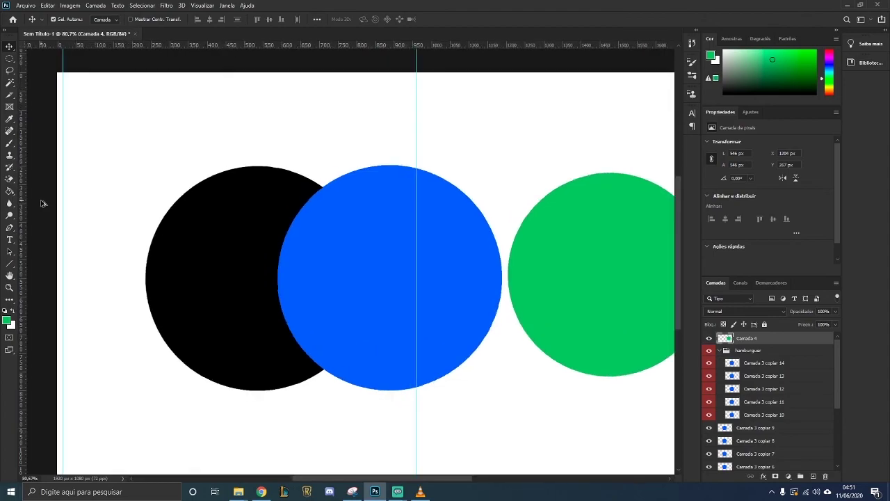
scroll(41, 203, "down", 5)
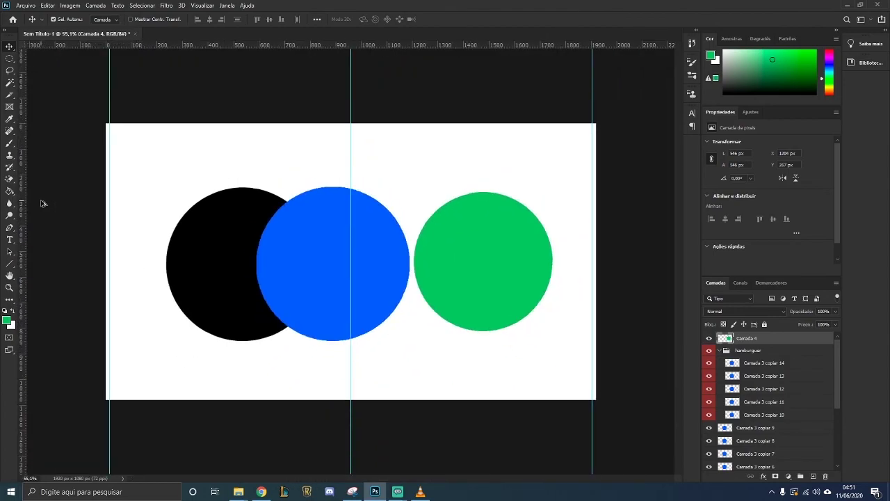
scroll(42, 203, "up", 6)
scroll(41, 203, "up", 3)
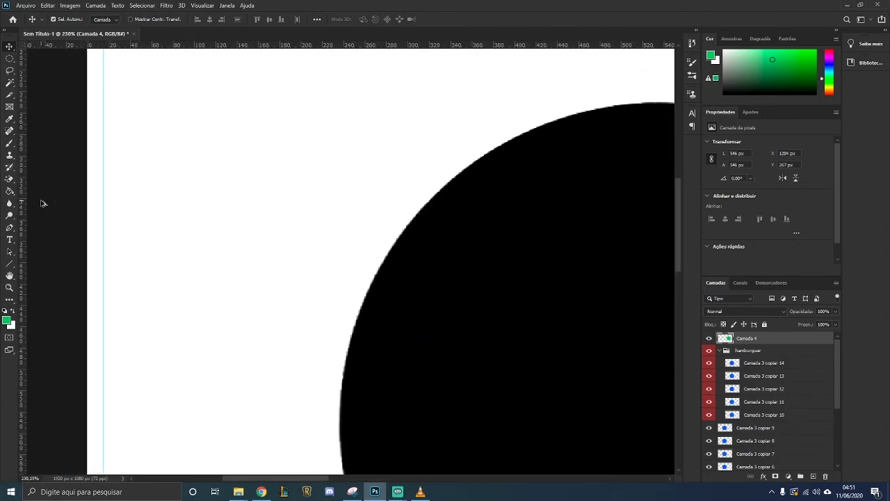
scroll(42, 203, "down", 6)
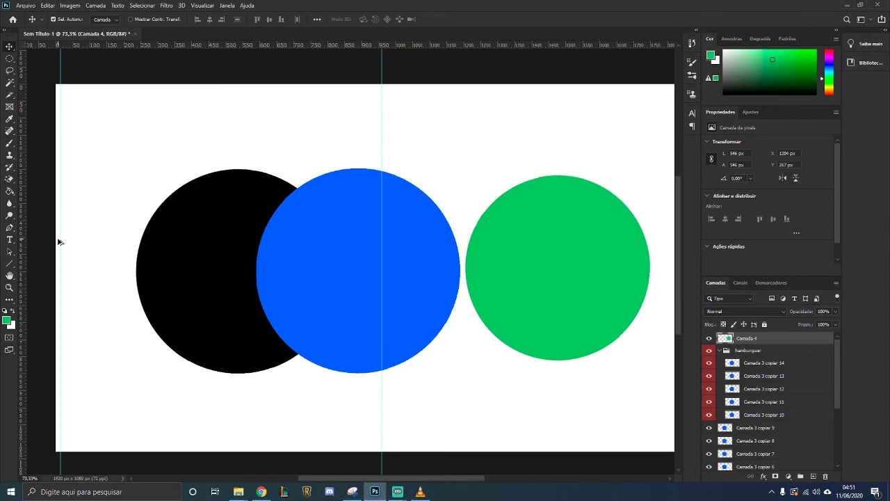
scroll(59, 241, "up", 5)
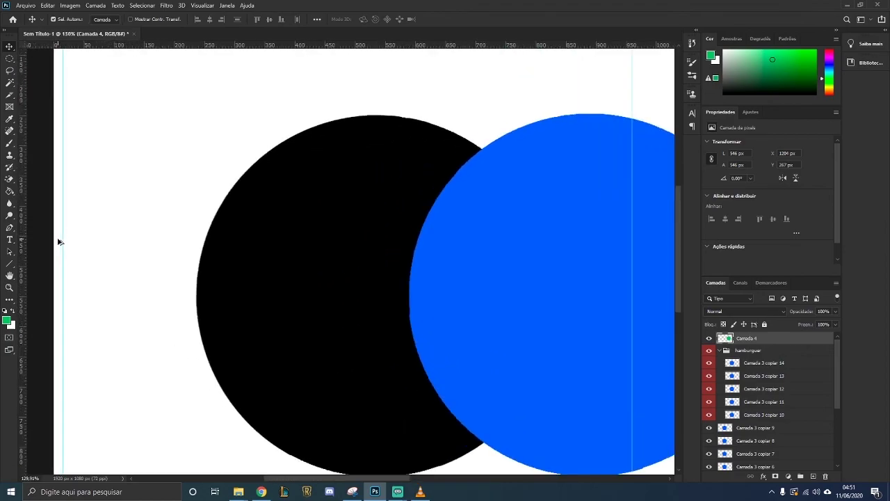
scroll(50, 245, "up", 5)
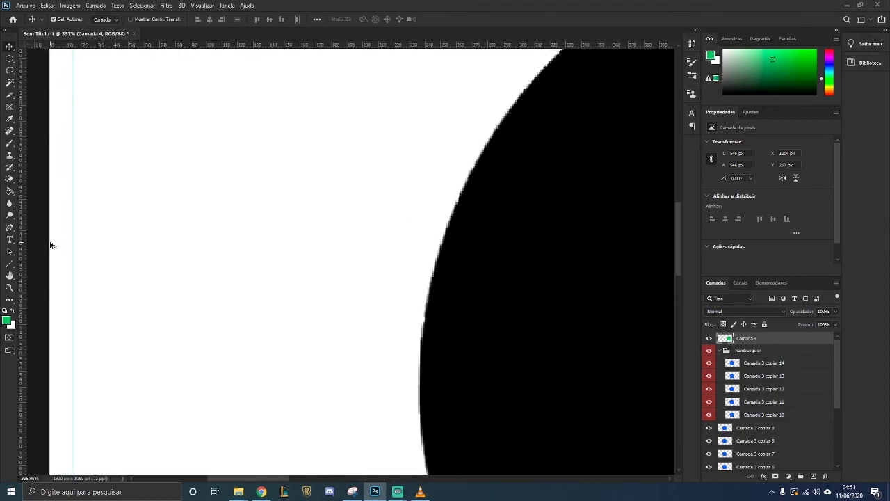
scroll(51, 244, "up", 3)
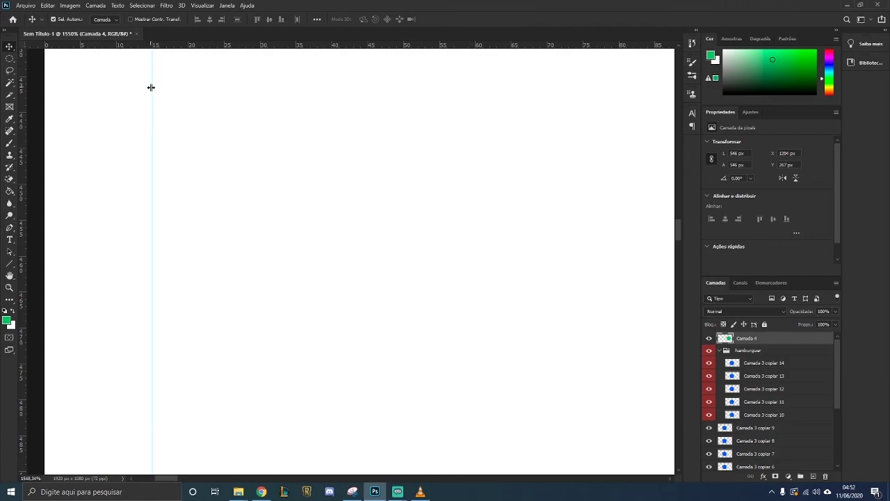
left_click_drag(153, 87, 116, 89)
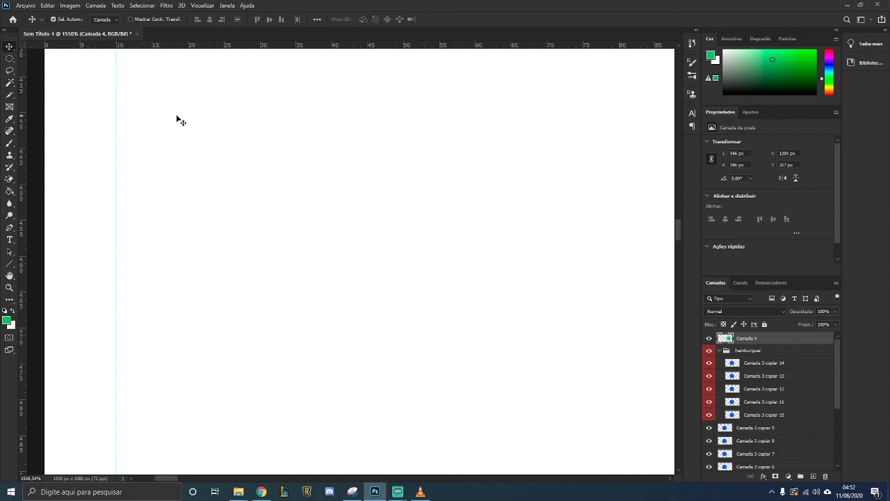
scroll(335, 238, "down", 5)
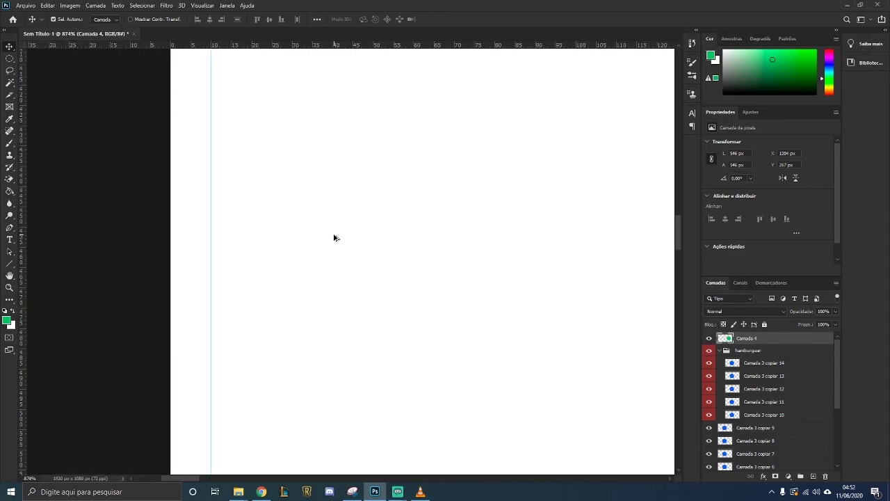
scroll(336, 238, "down", 8)
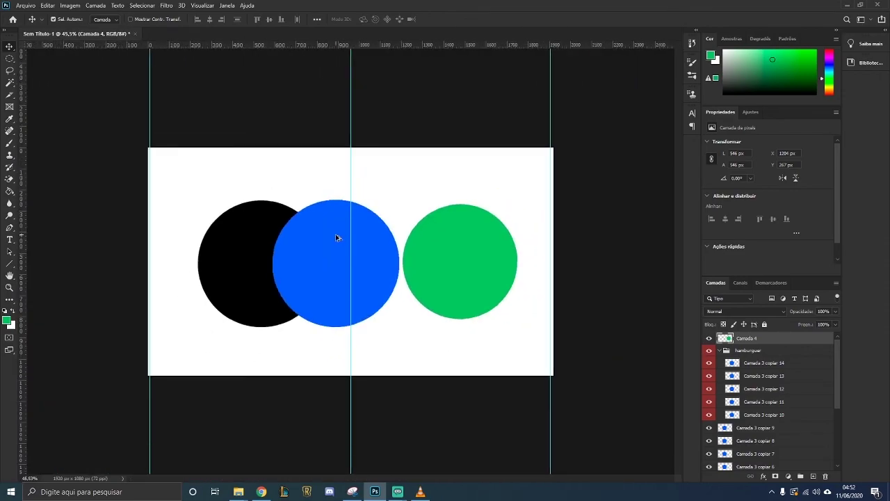